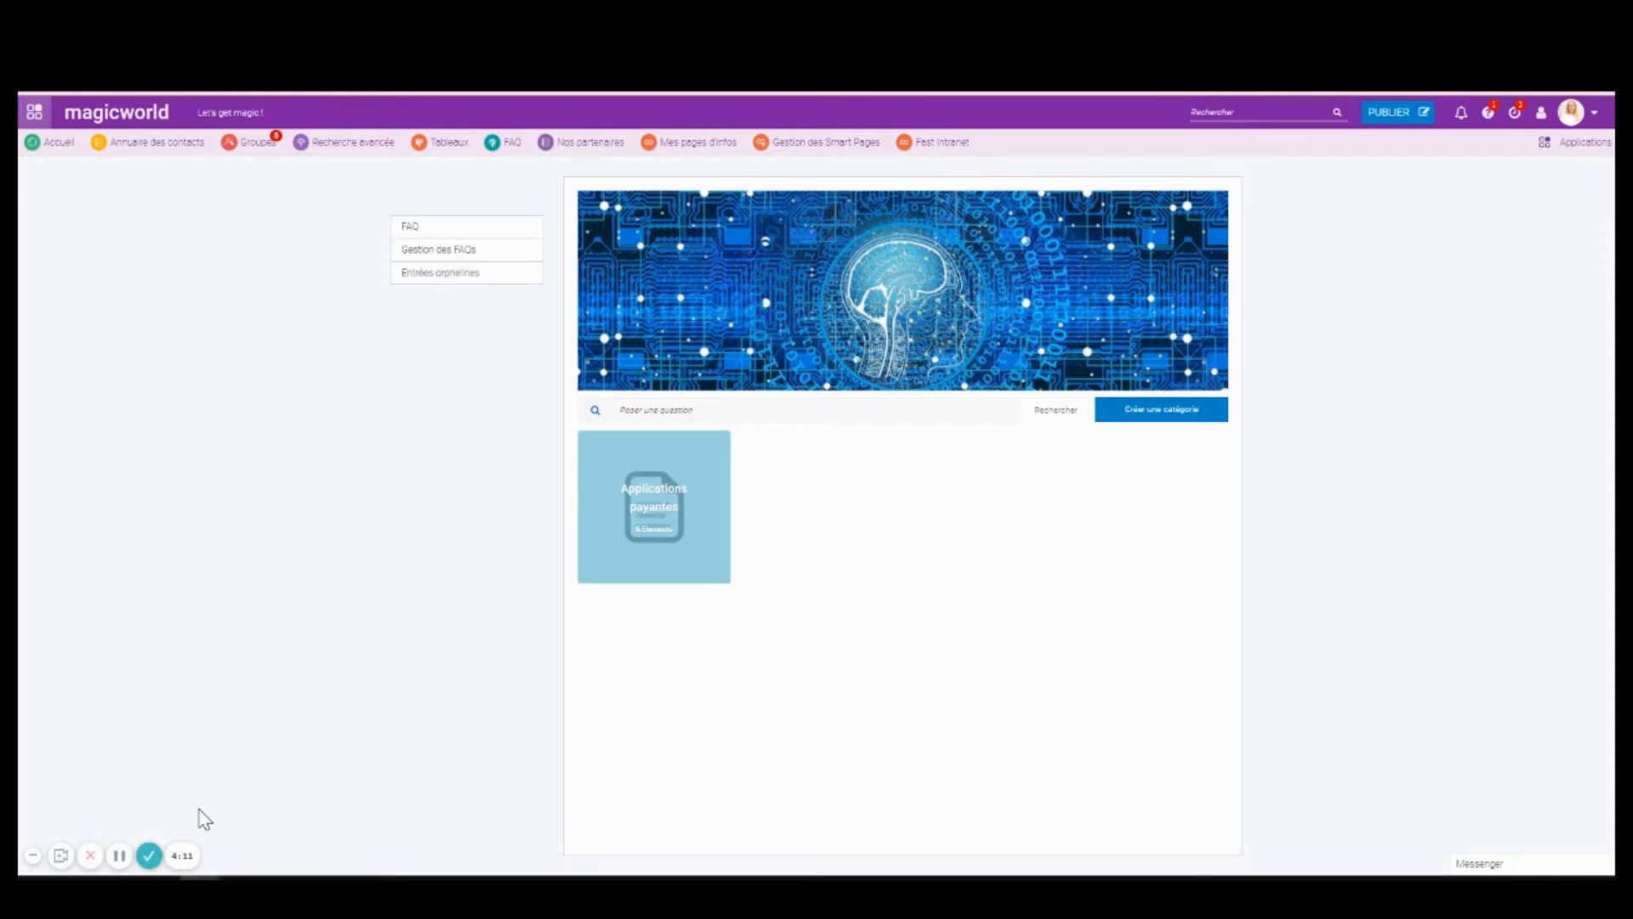
View the Applications payantes FAQ category, and open the FAQ application's settings in the application manager.
mouse_move(714, 523)
left_click(691, 474)
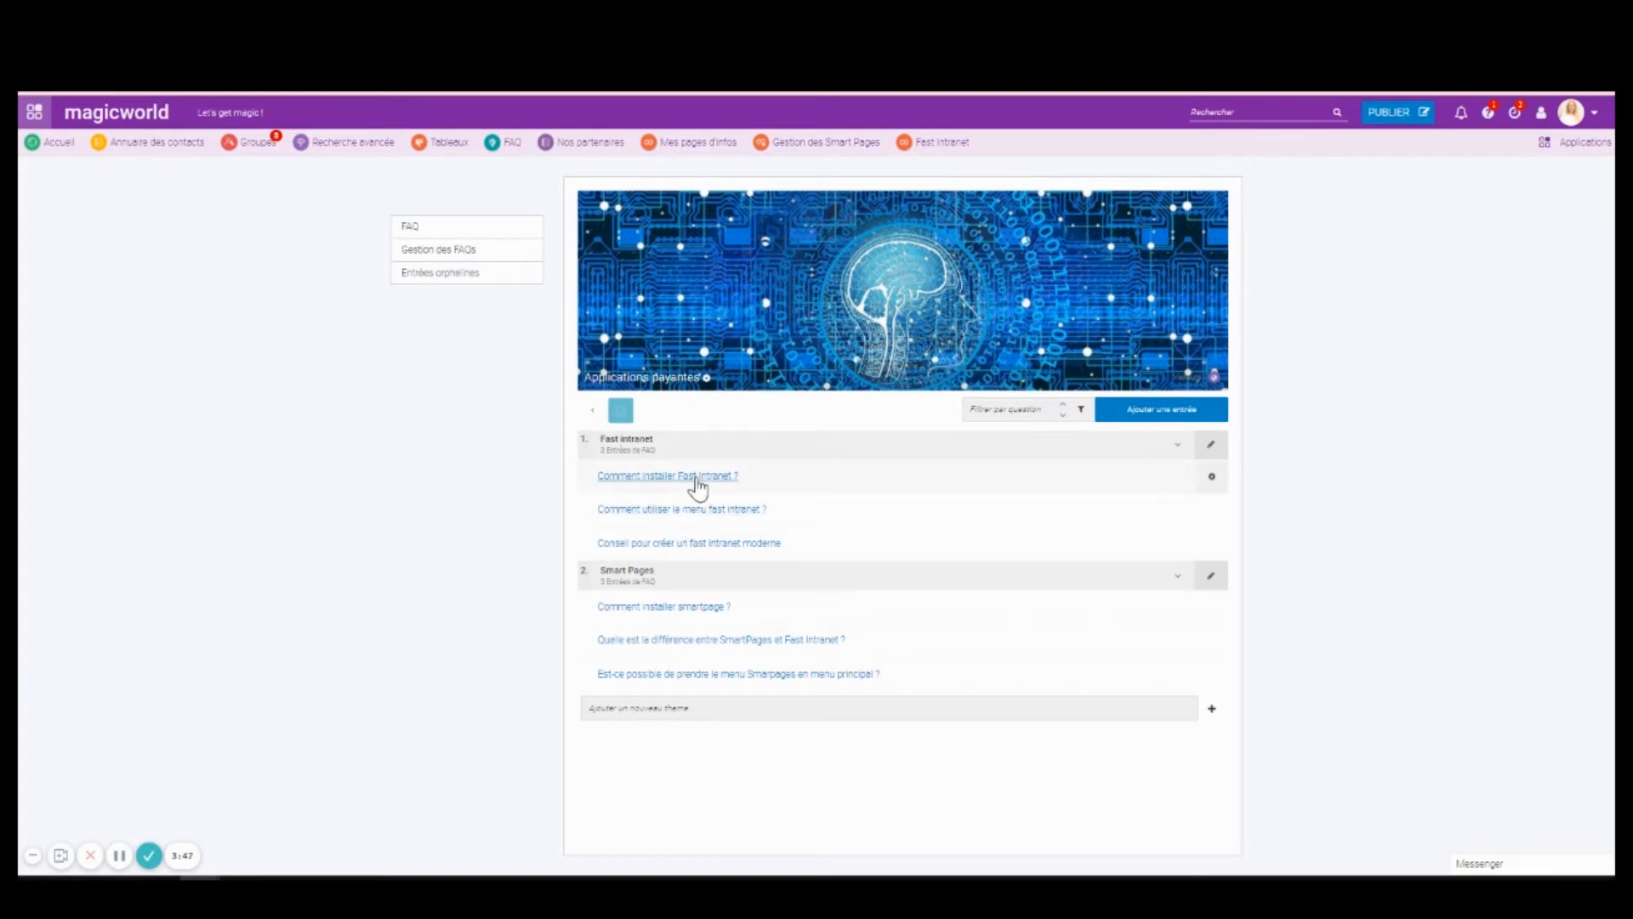
left_click(1563, 151)
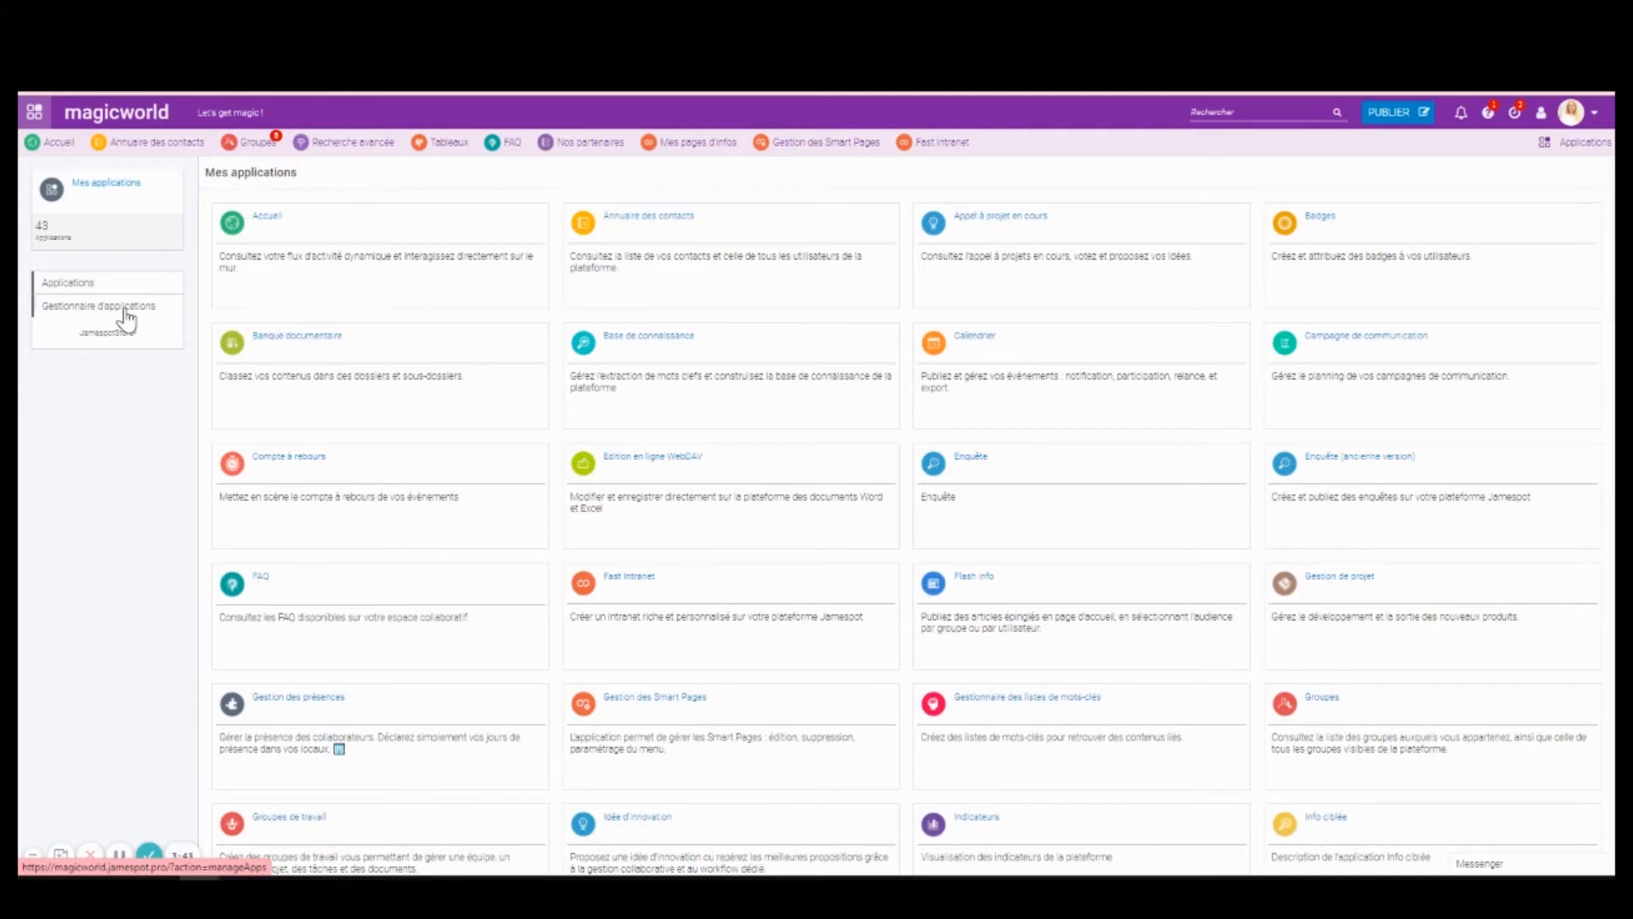
left_click(125, 313)
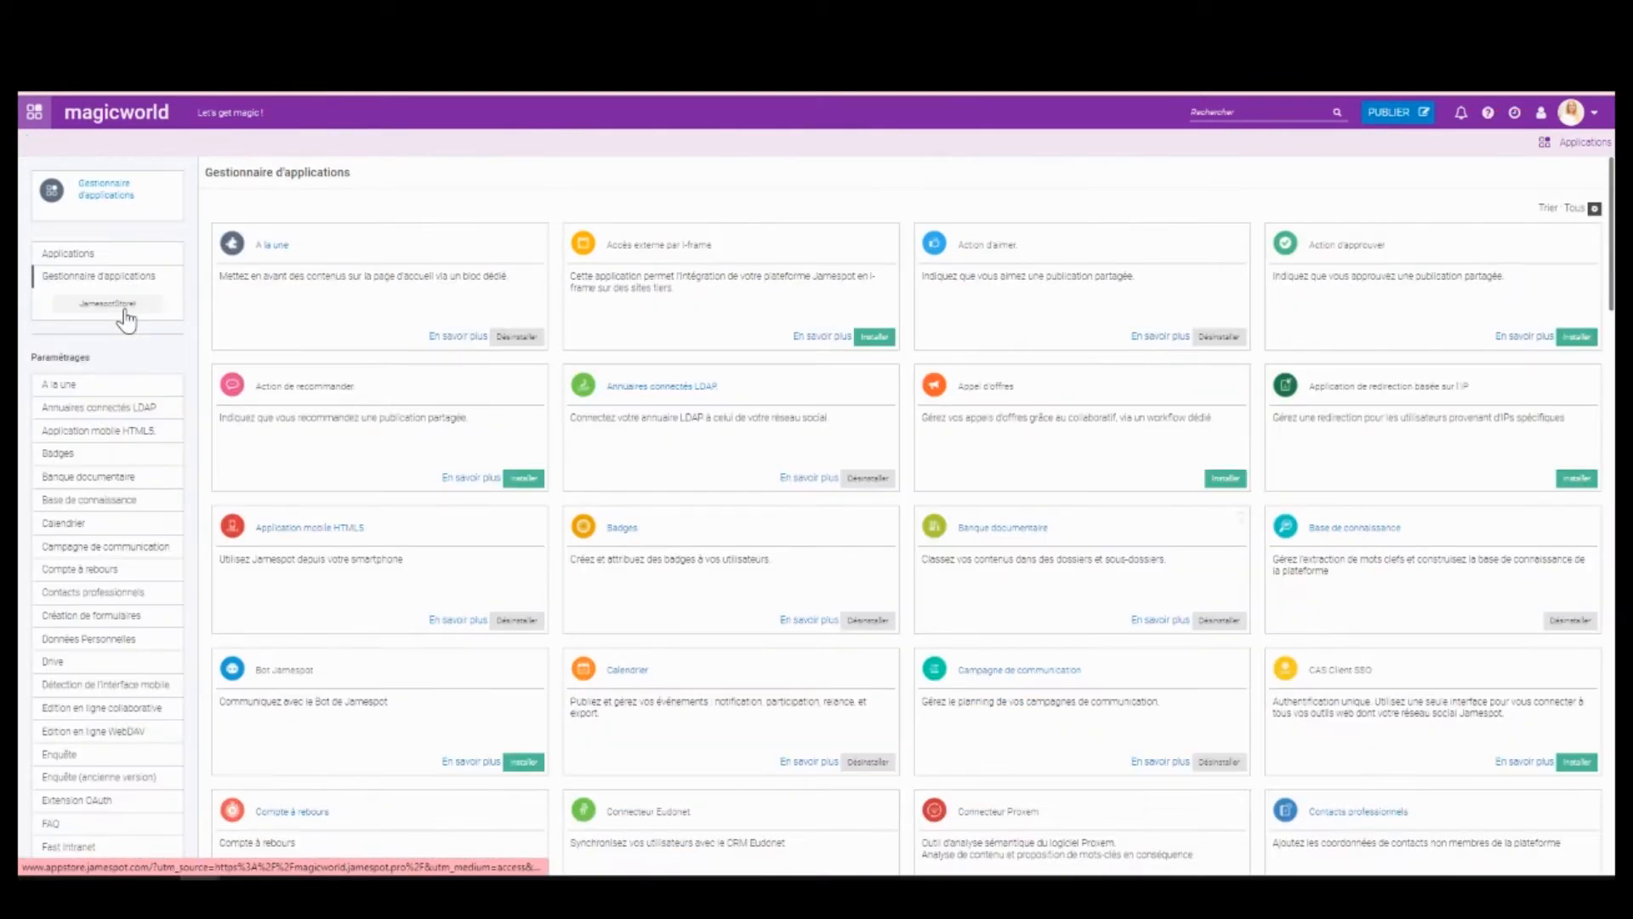
left_click(114, 827)
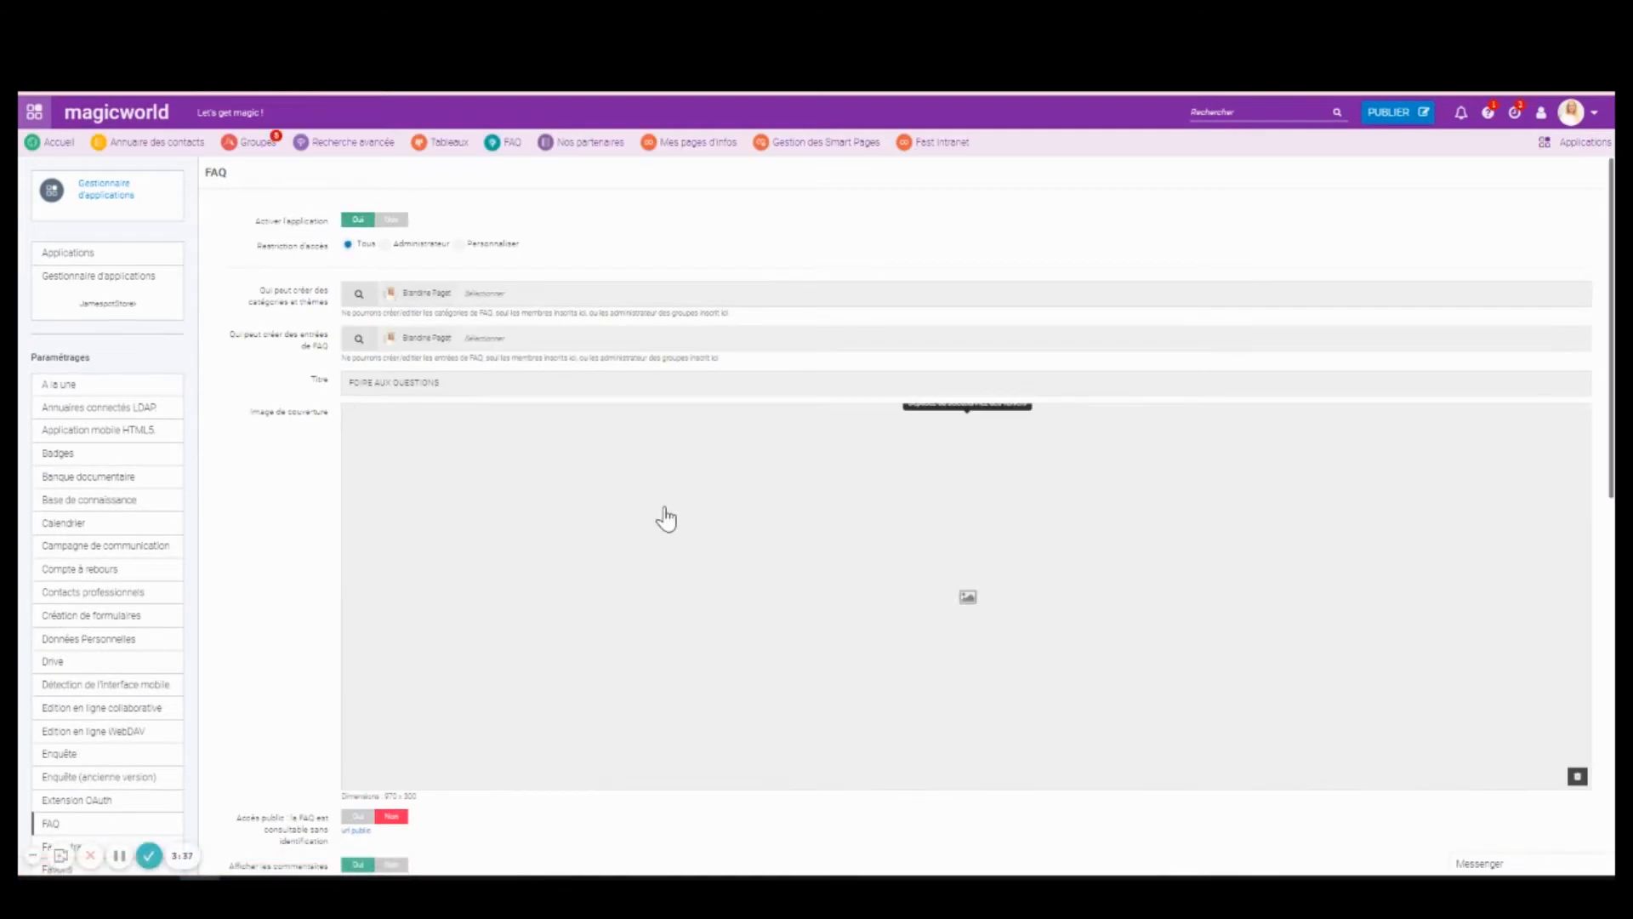
Export the entire FAQ as a CSV file and open it in the spreadsheet program as comma-separated Unicode (UTF-8) text.
scroll(666, 509, "down", 6)
left_click(377, 451)
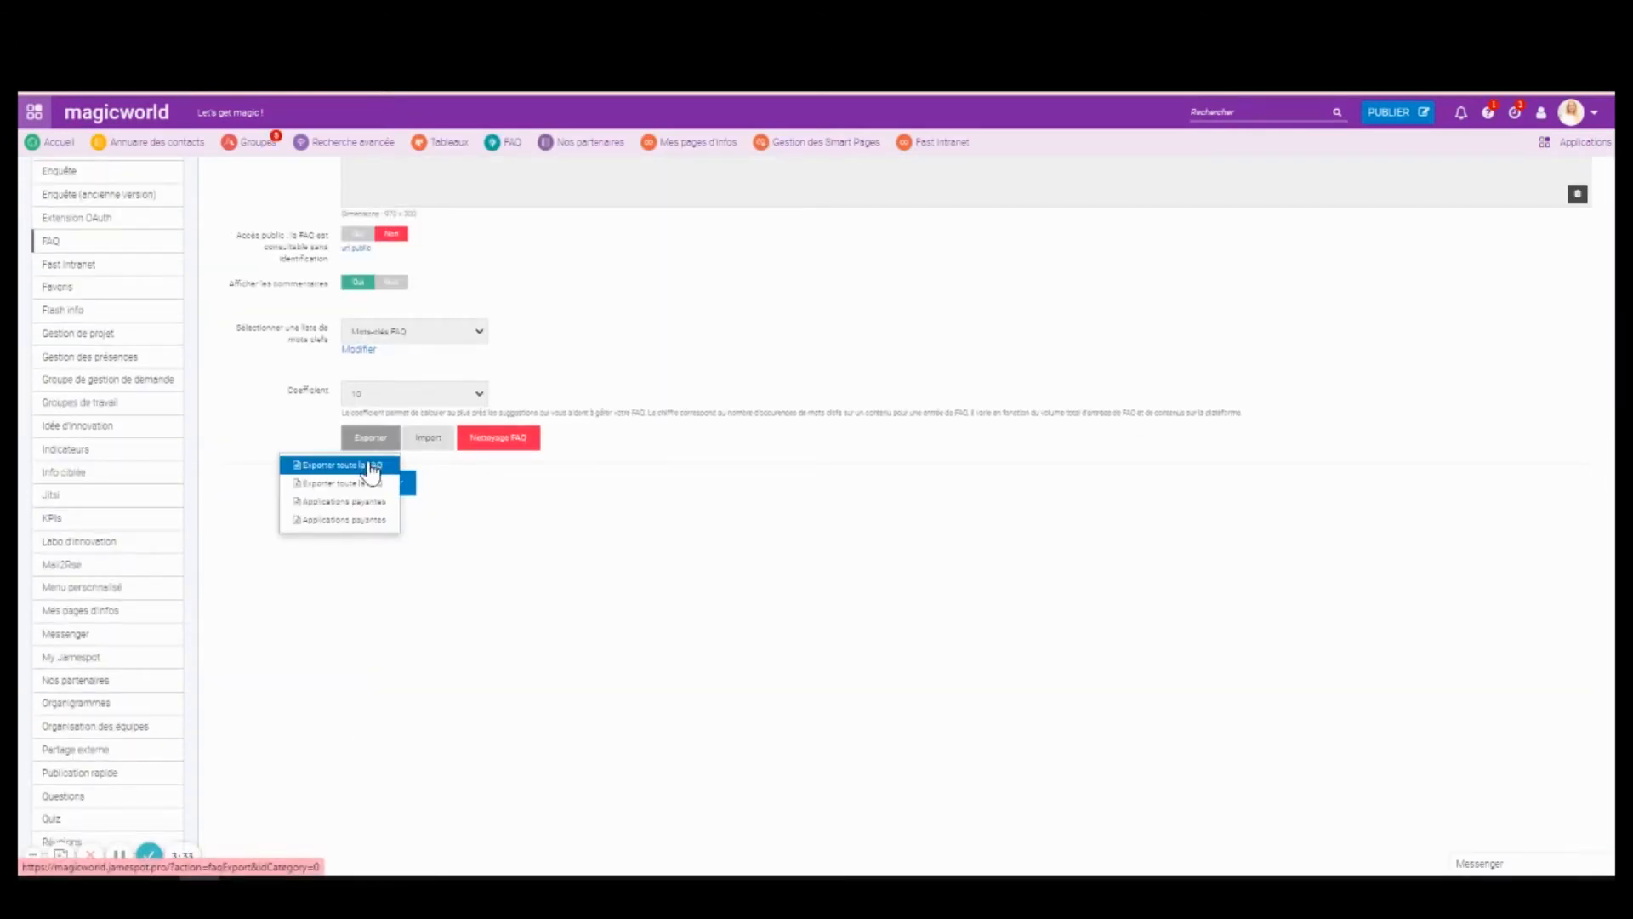
left_click(303, 468)
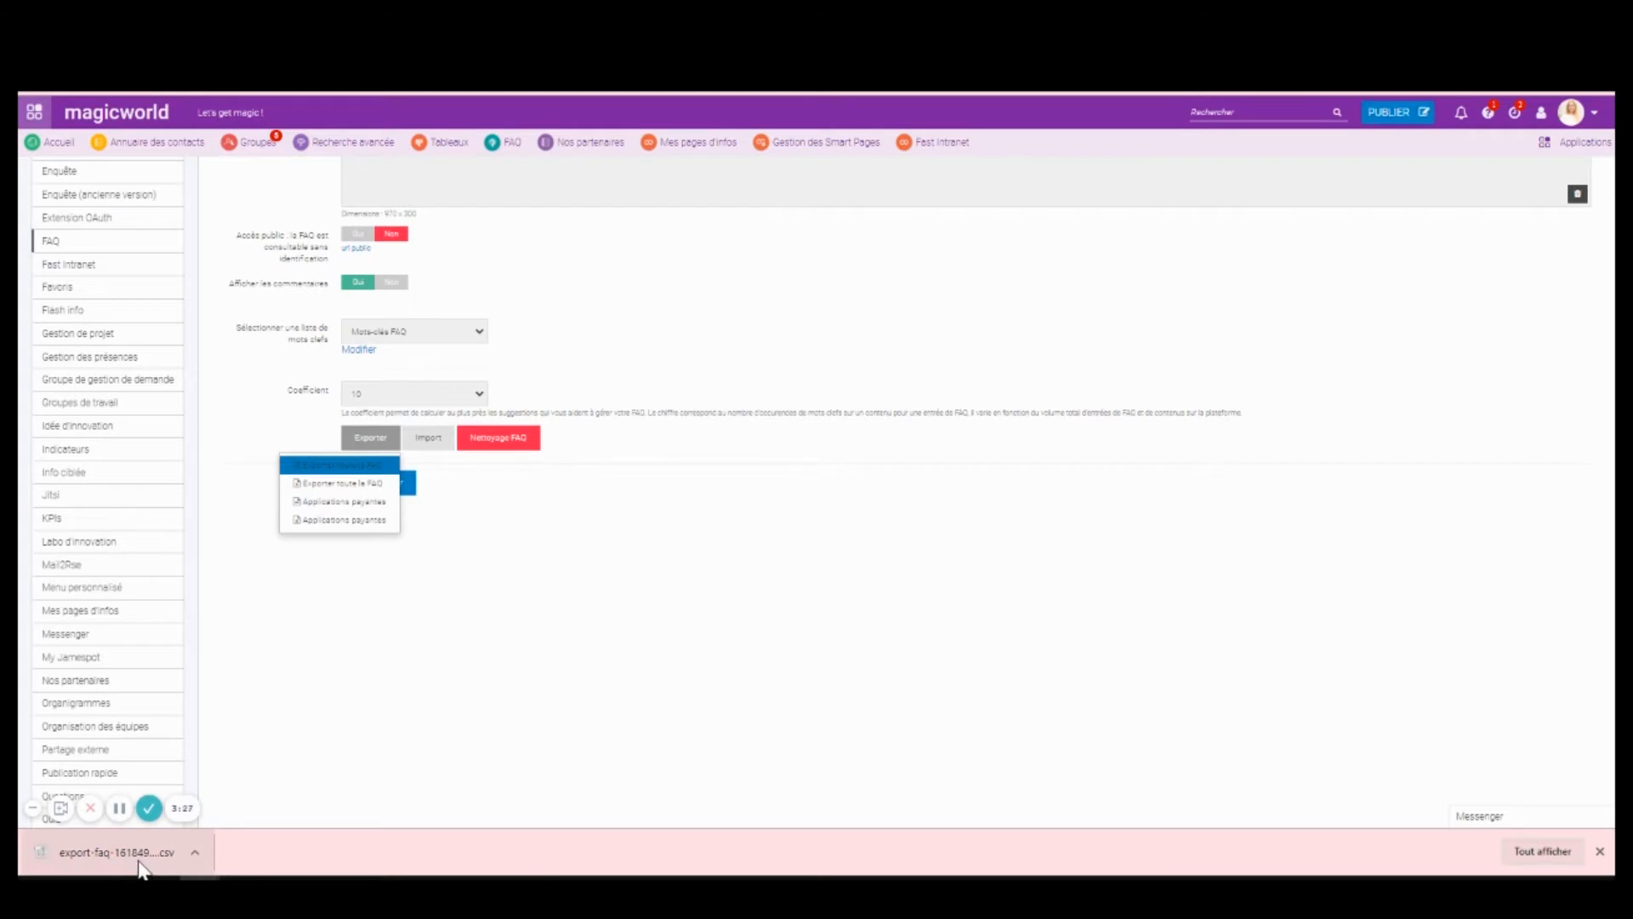
left_click(141, 866)
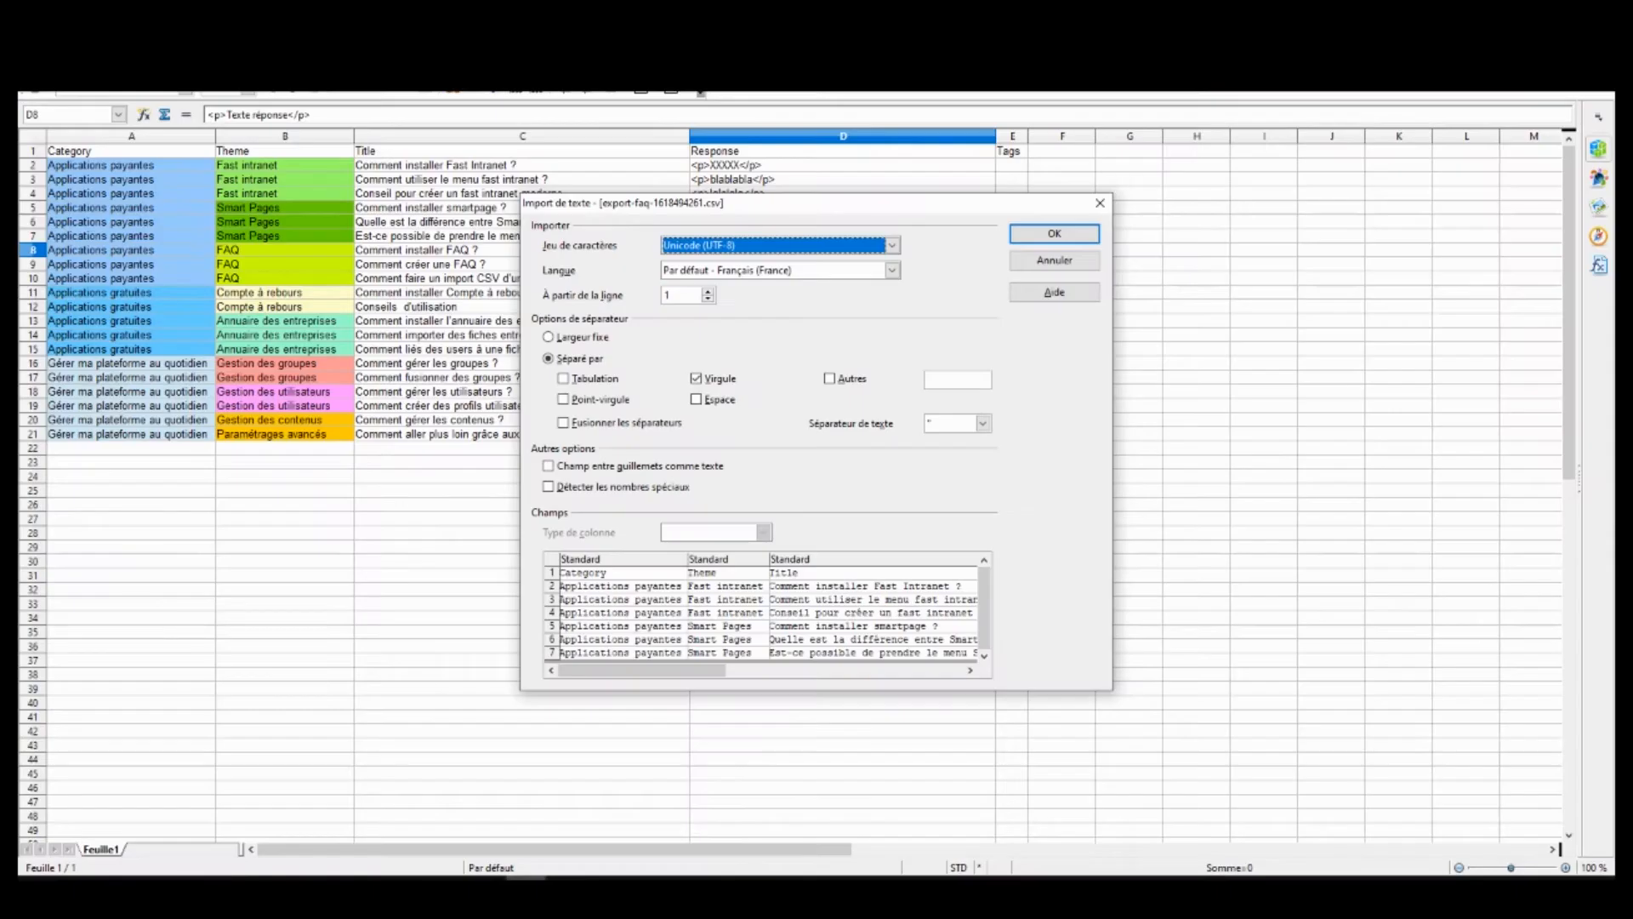
left_click(1053, 234)
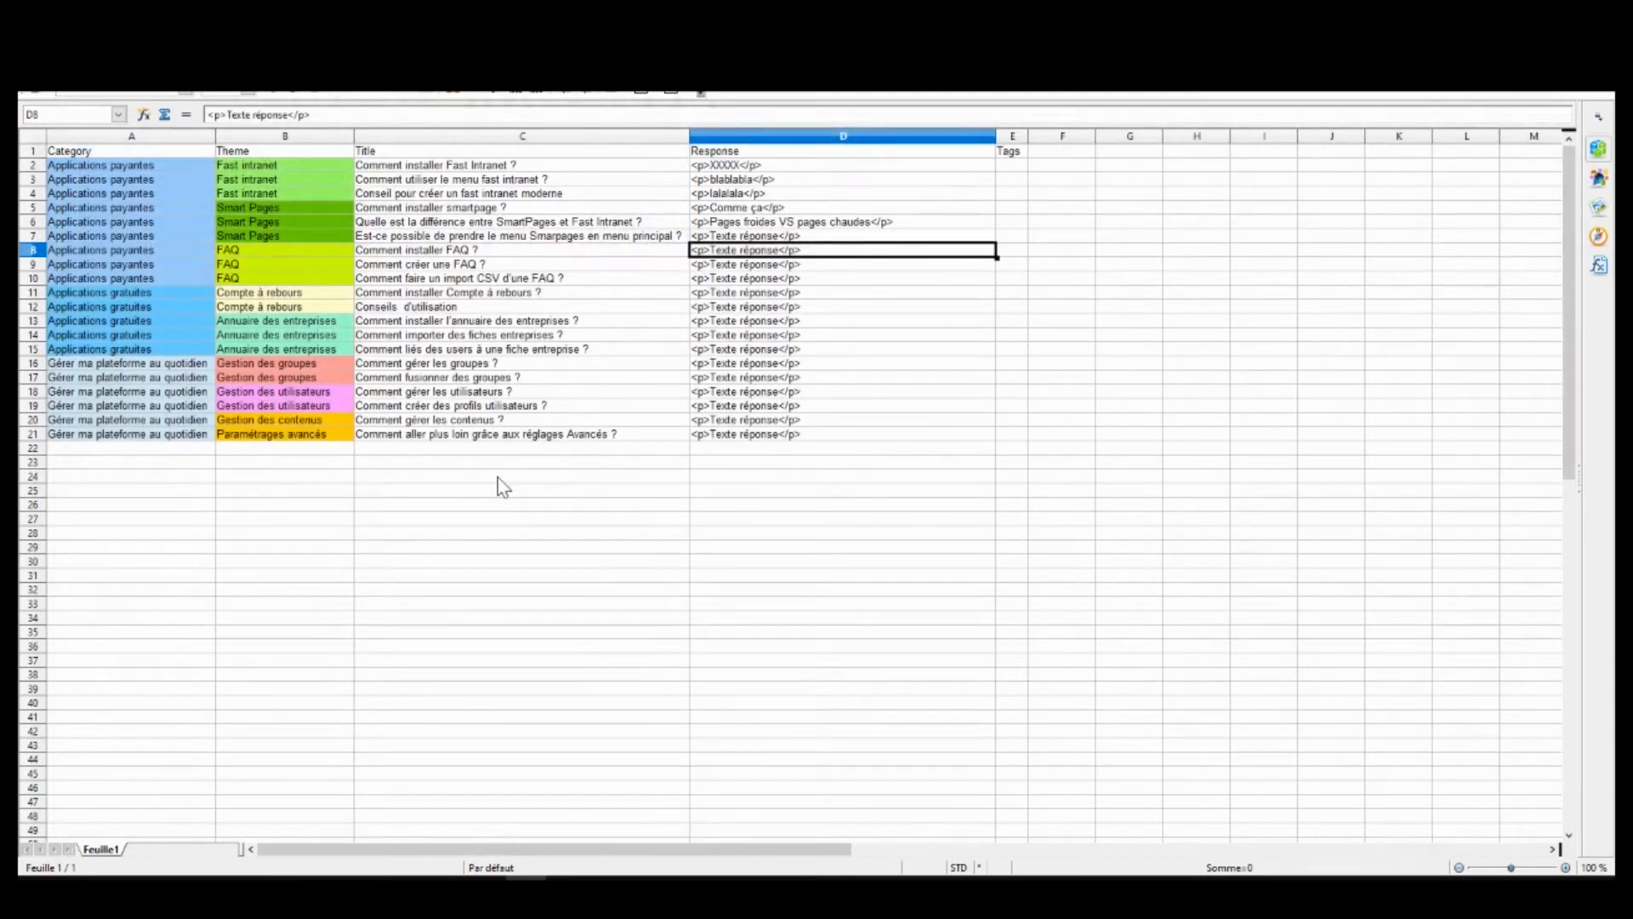
Examine the FAQ spreadsheet's Category, Theme, Title and Response columns, highlighting the Fast intranet and Smart Pages entries in A2:D7.
left_click(497, 477)
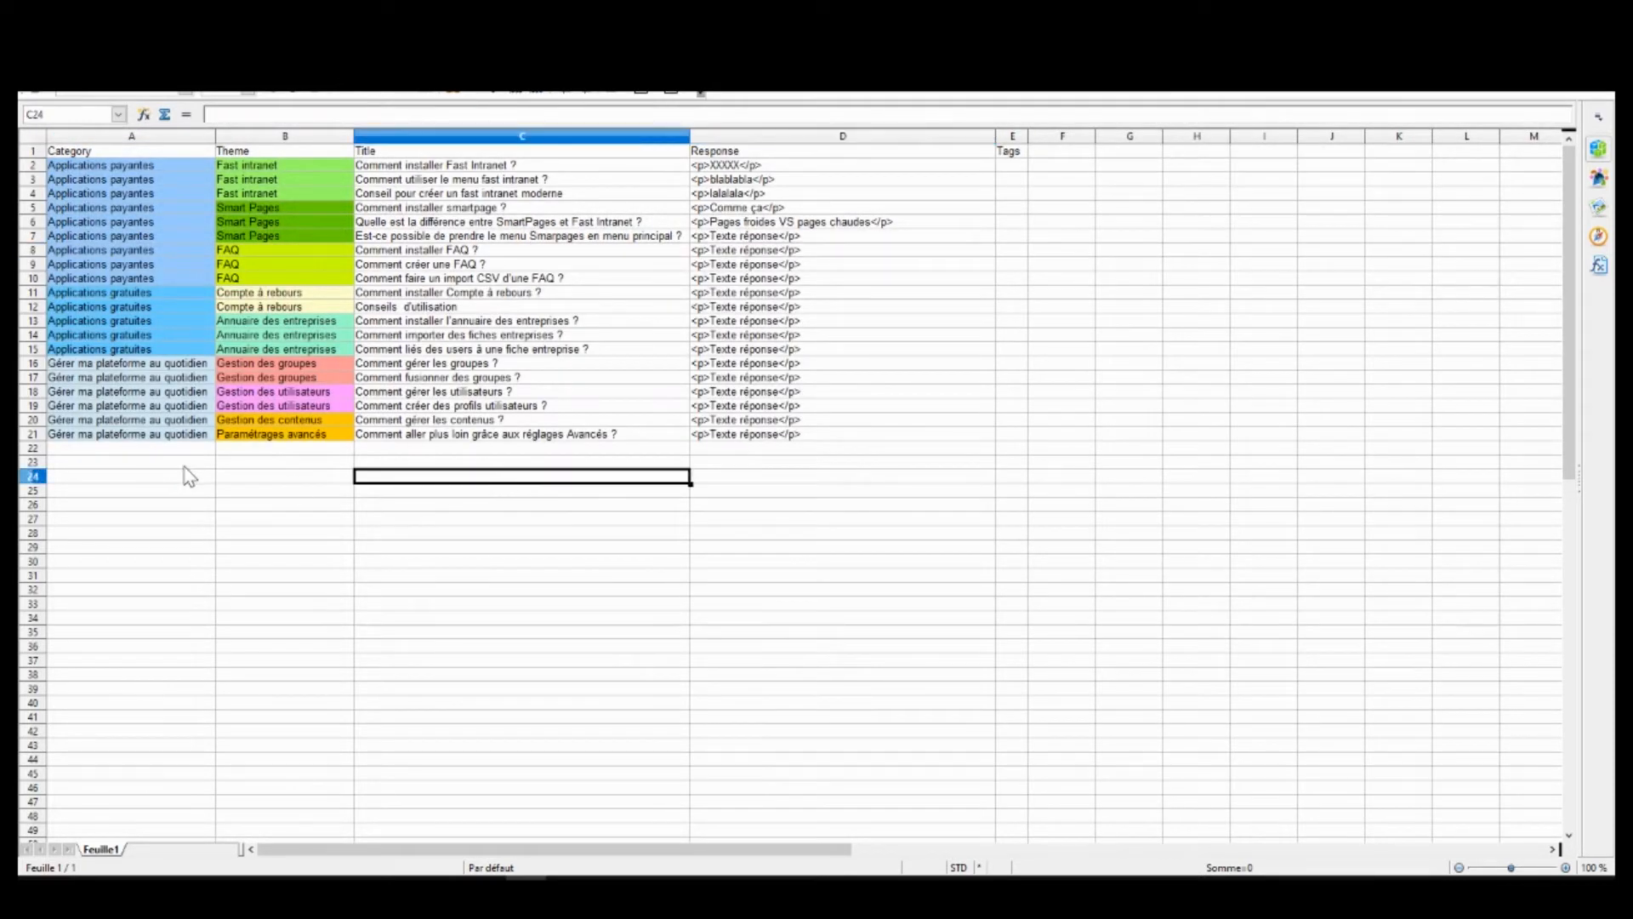
left_click(182, 451)
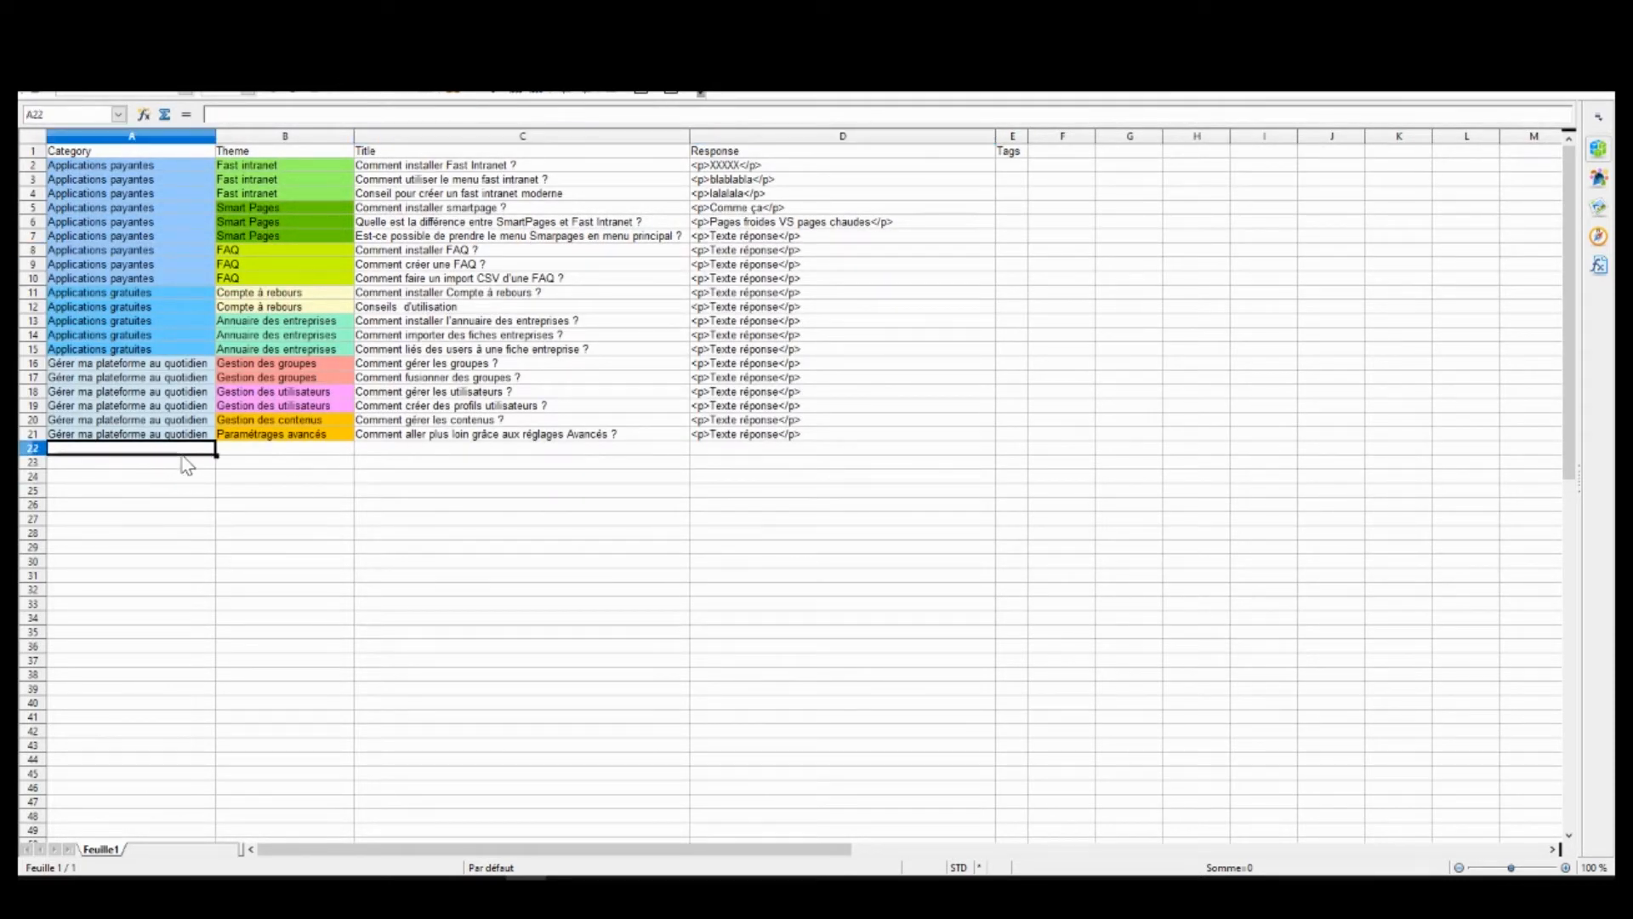
left_click_drag(155, 166, 825, 245)
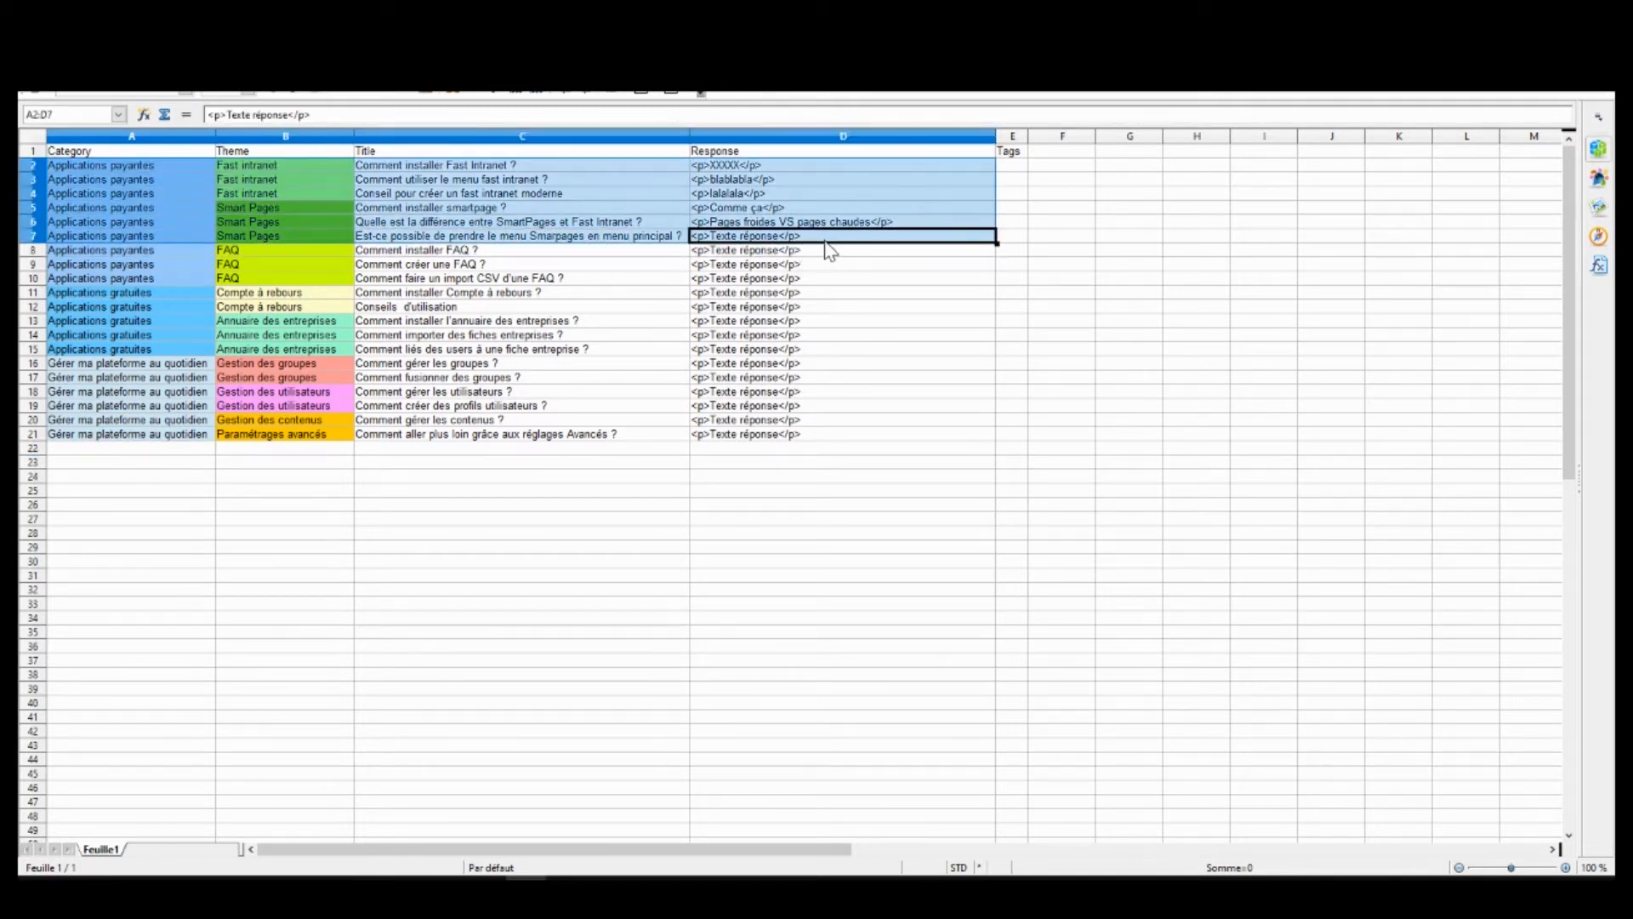
left_click(336, 563)
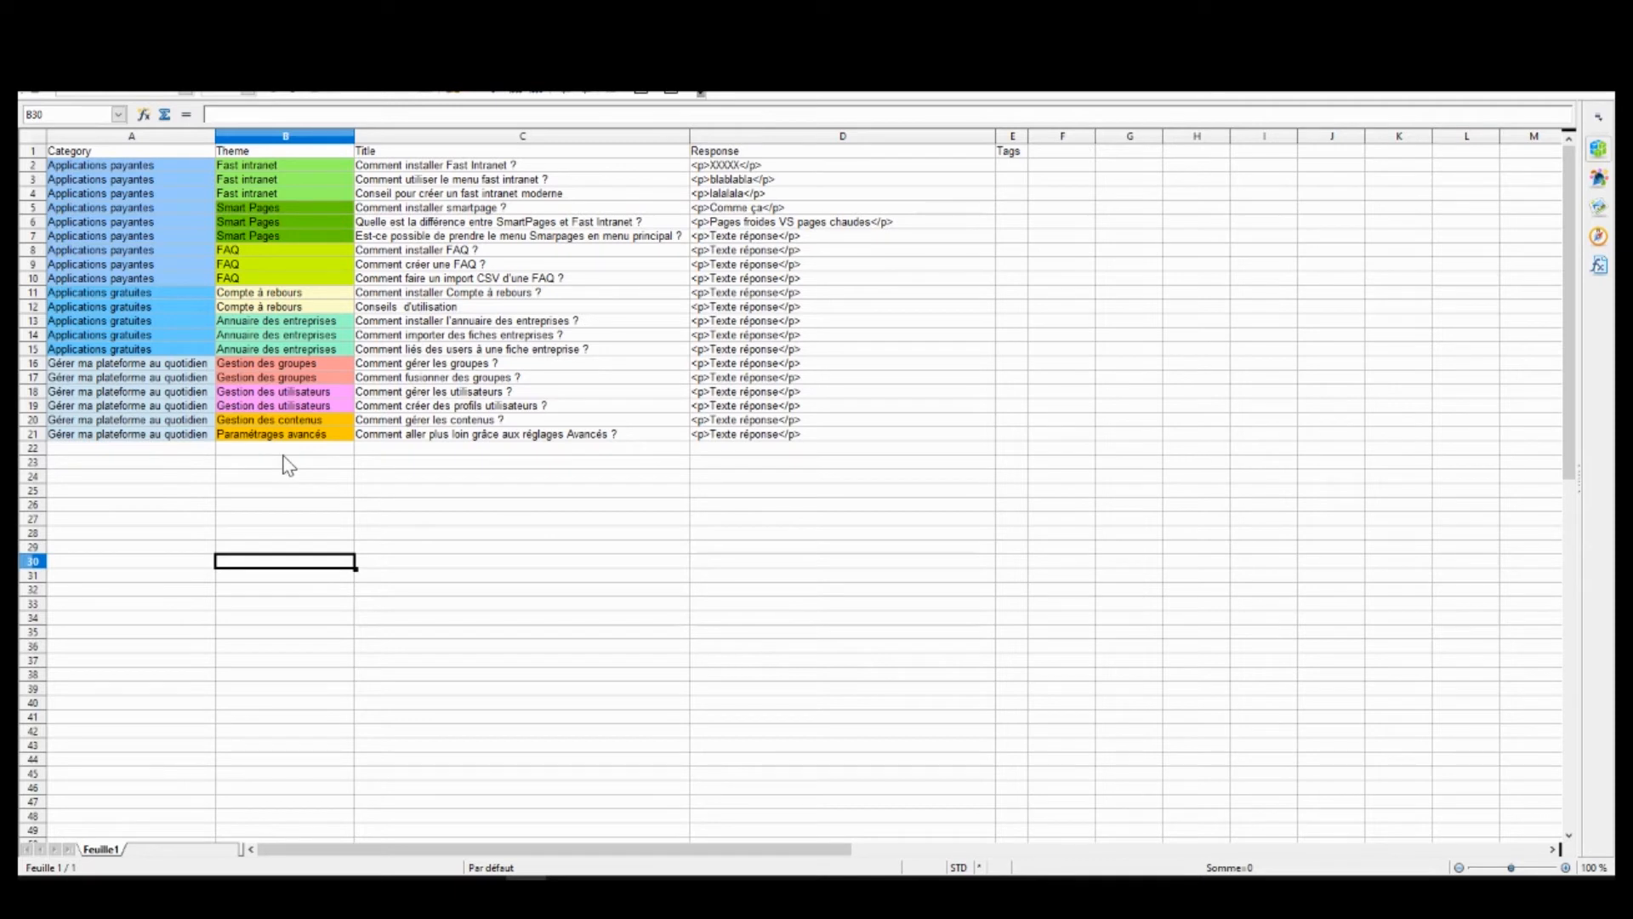
Replace the coloured backgrounds in cells A1:D21 with a white fill and save the spreadsheet.
left_click_drag(63, 149, 867, 438)
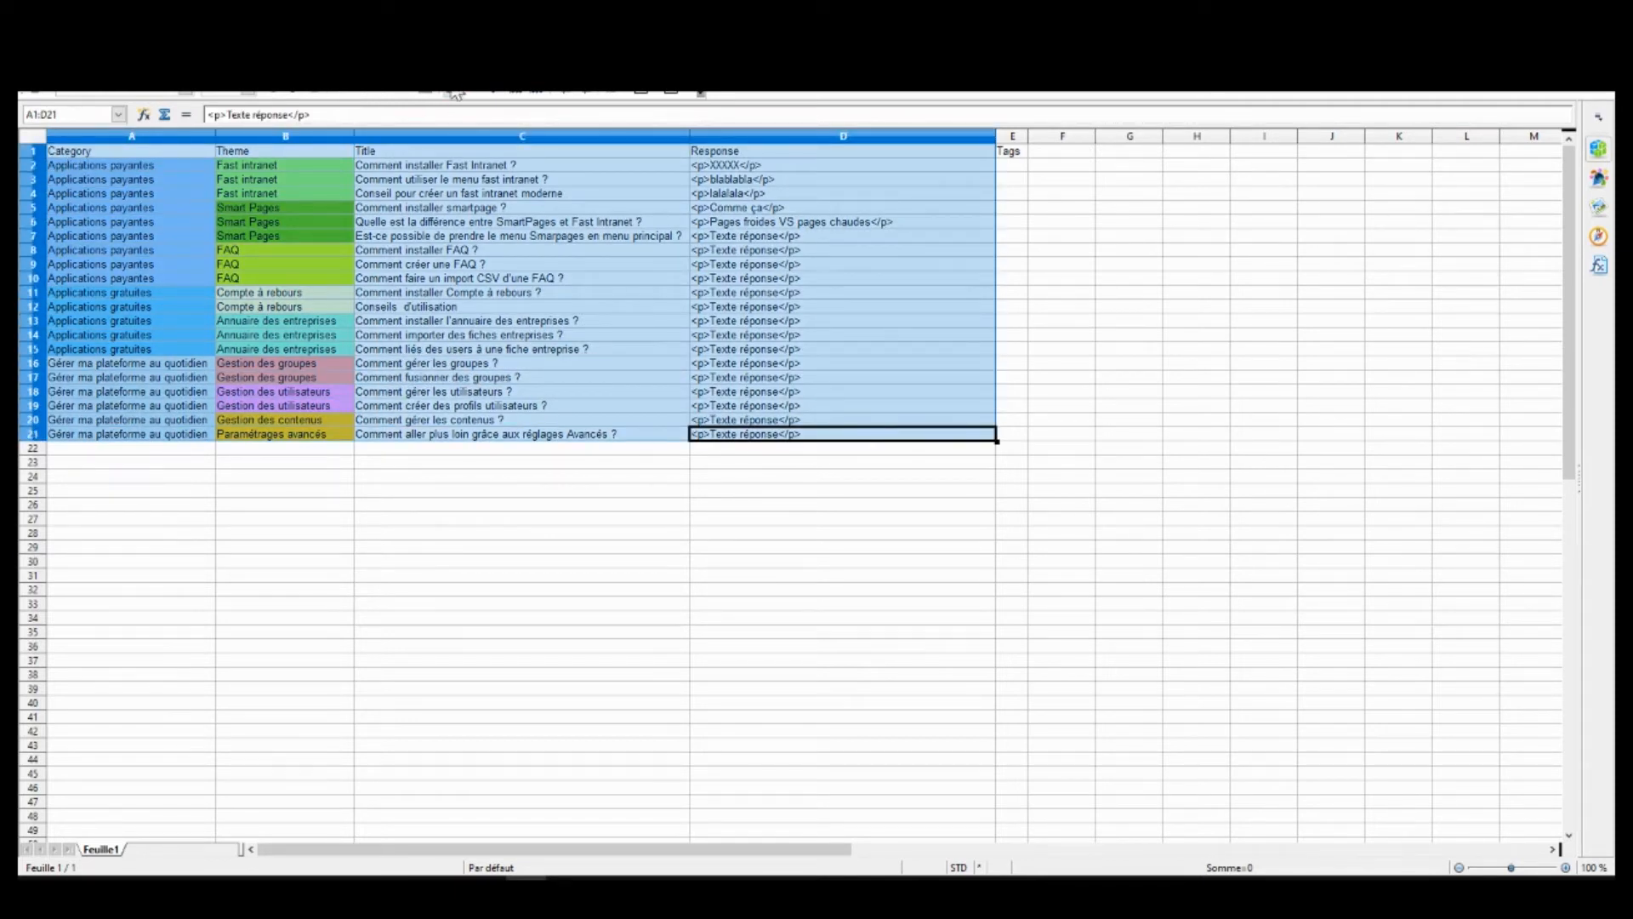
left_click(642, 94)
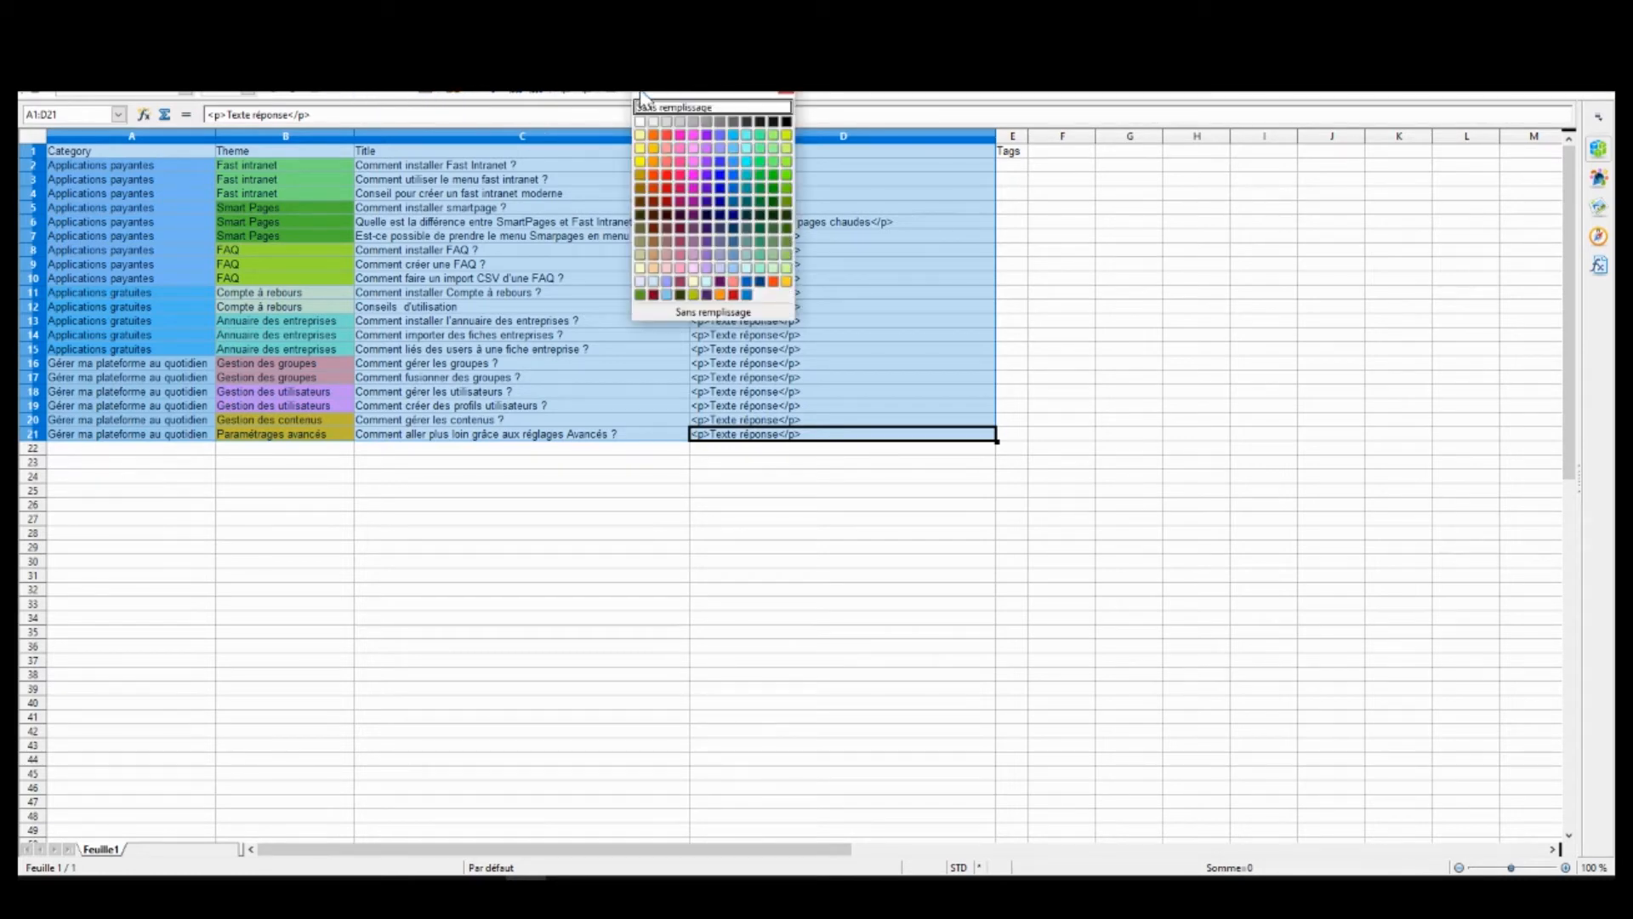
left_click(640, 123)
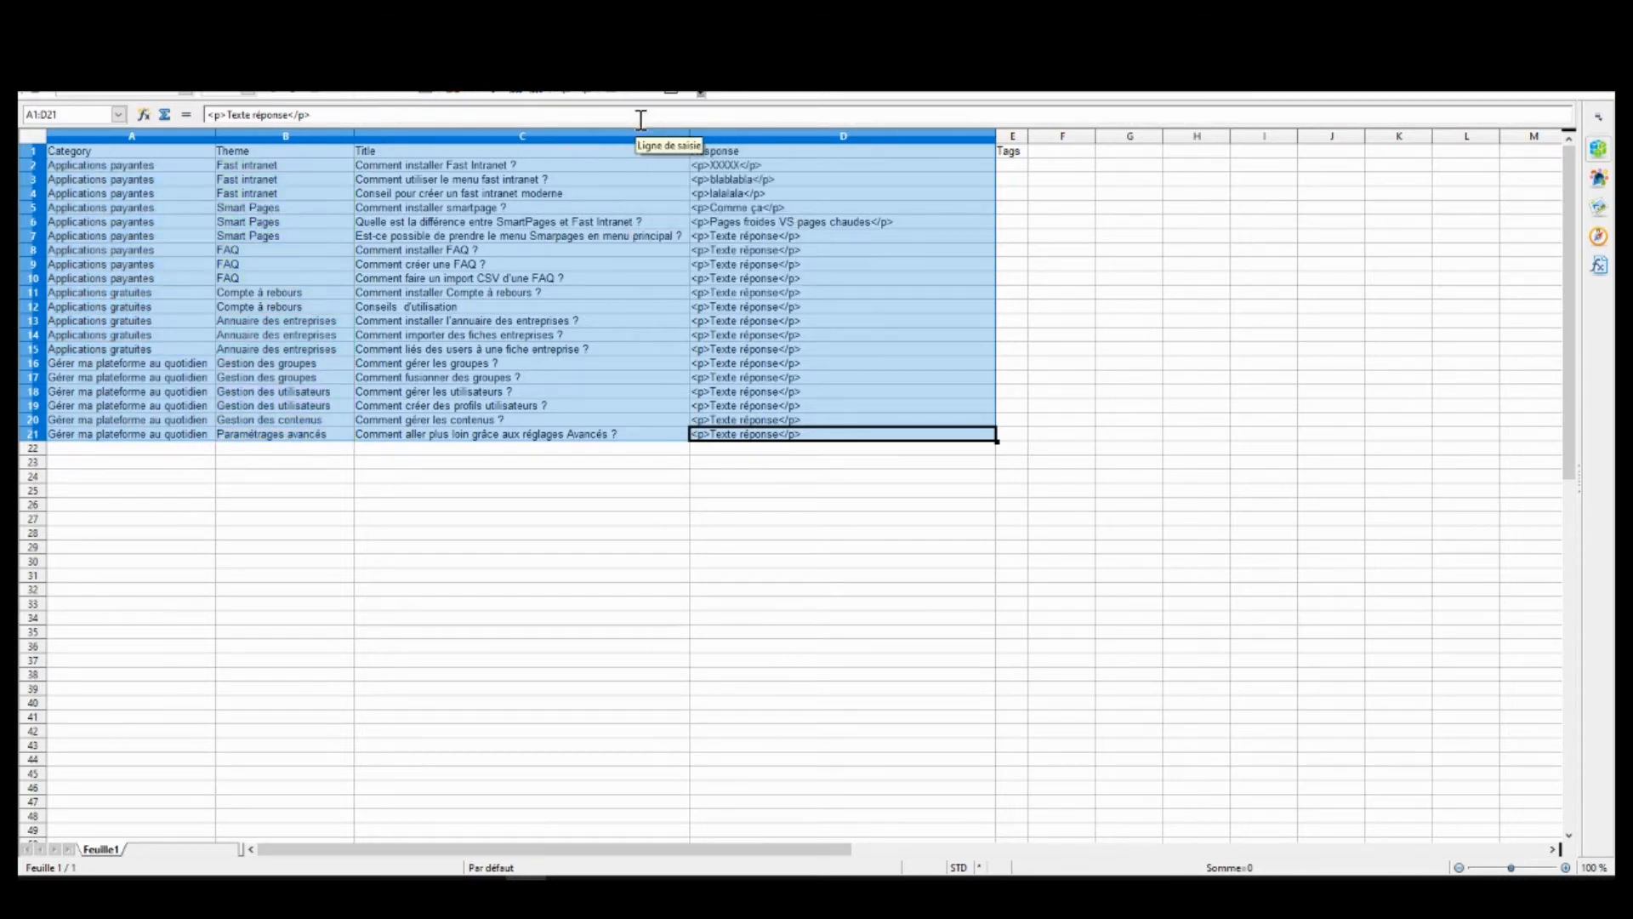
left_click(359, 548)
left_click(59, 83)
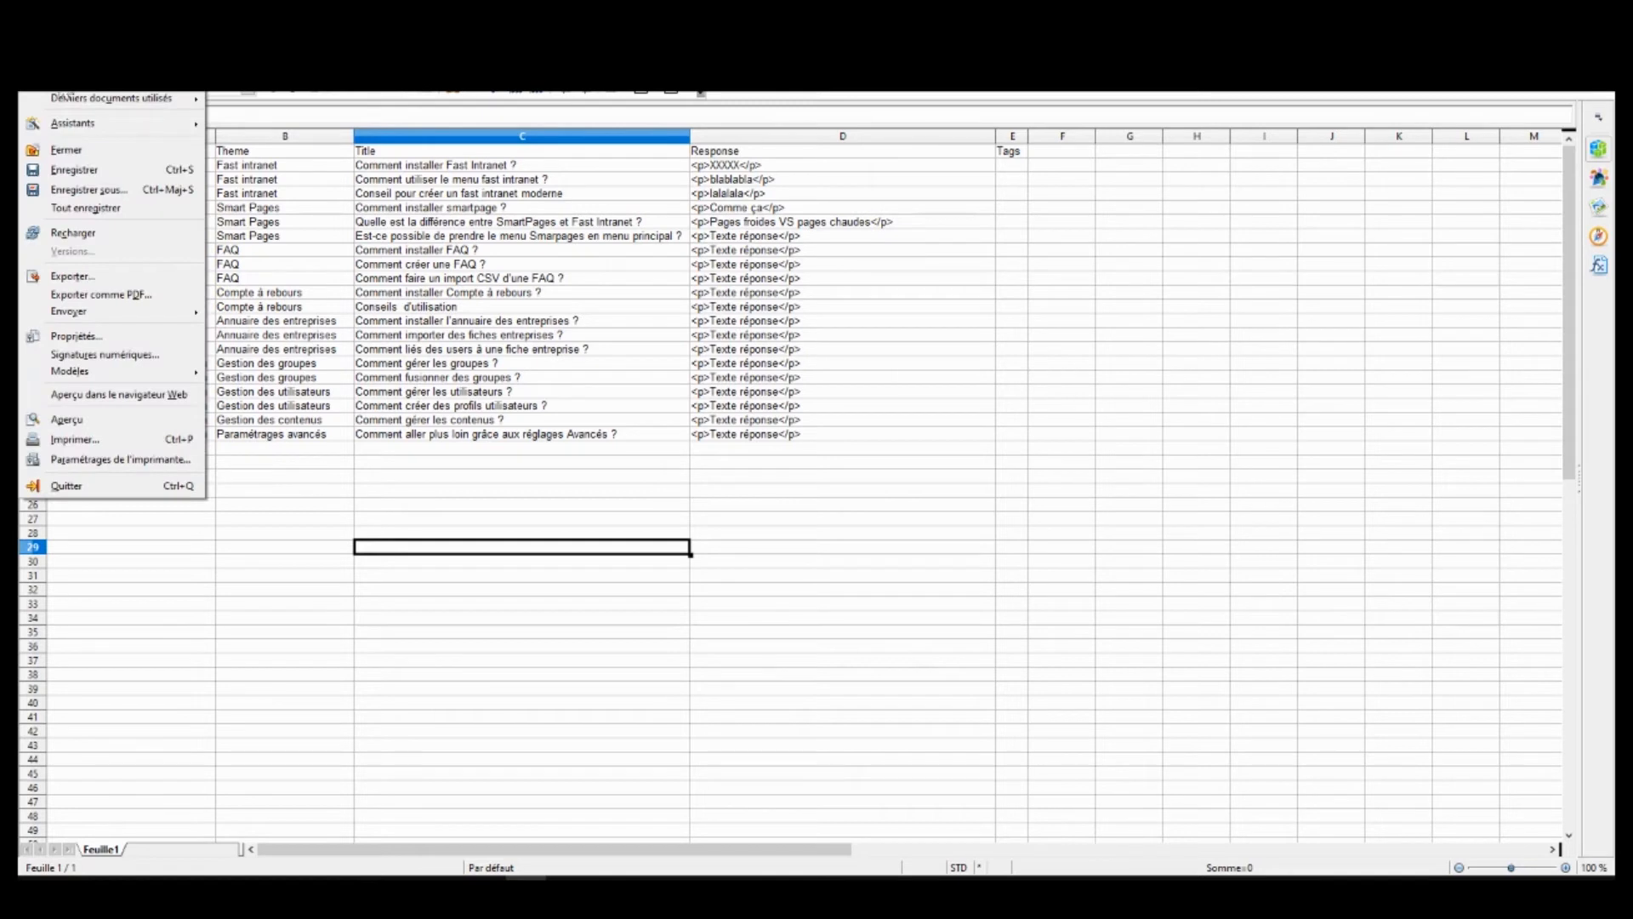
left_click(89, 169)
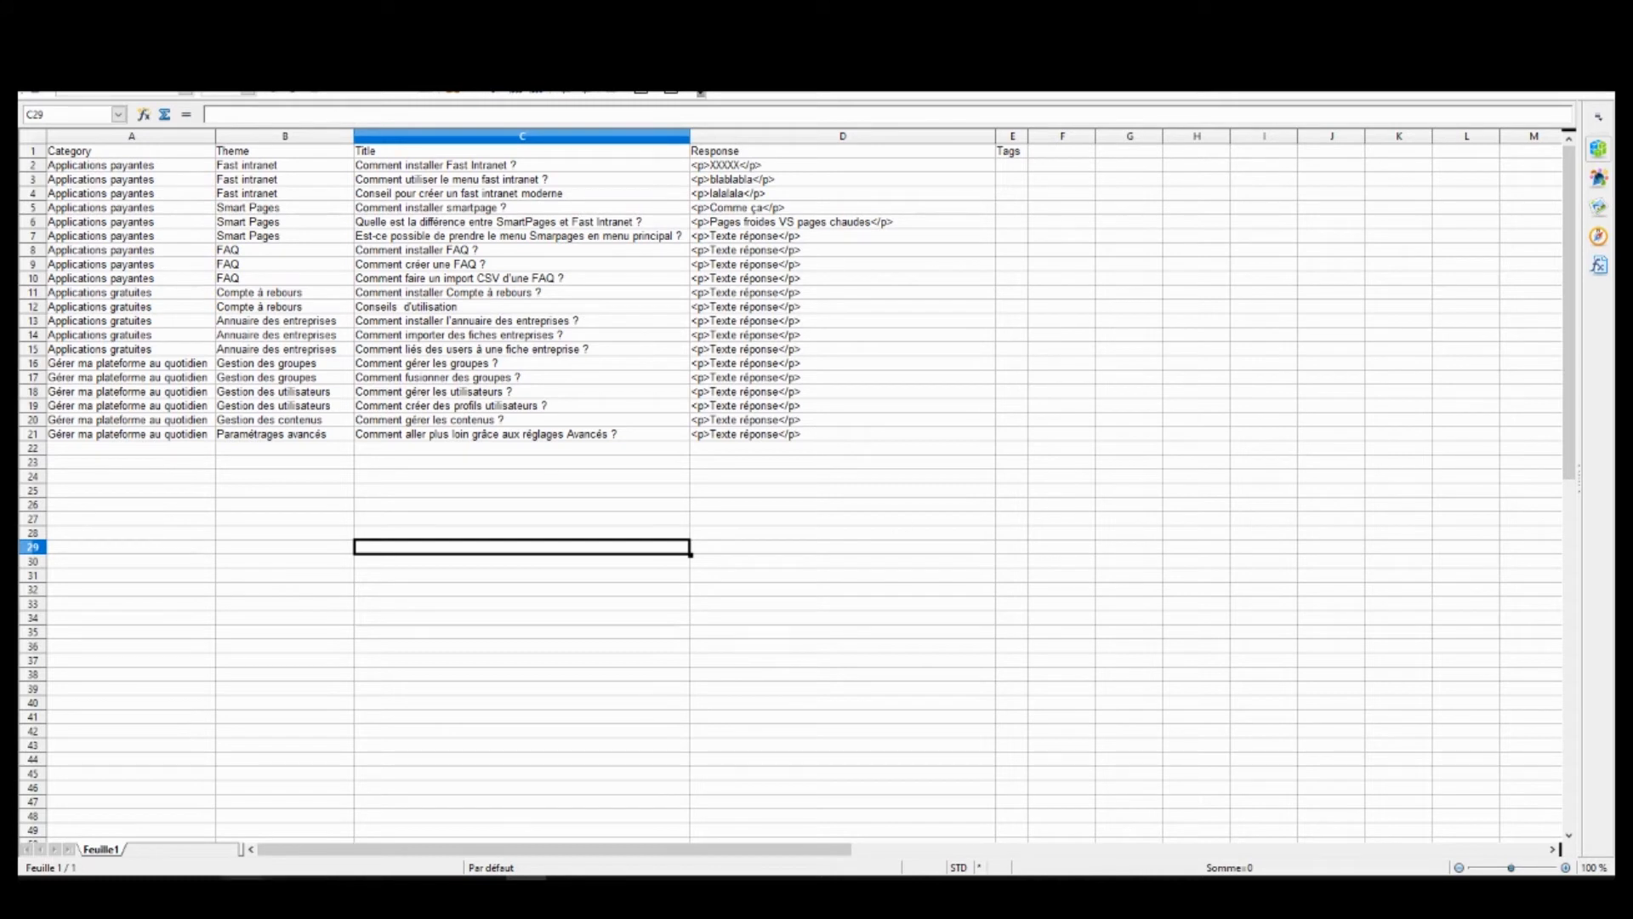
Switch back to the Jamespot FAQ settings in the browser and load the prepared FAQ file for import.
mouse_move(200, 878)
left_click(162, 838)
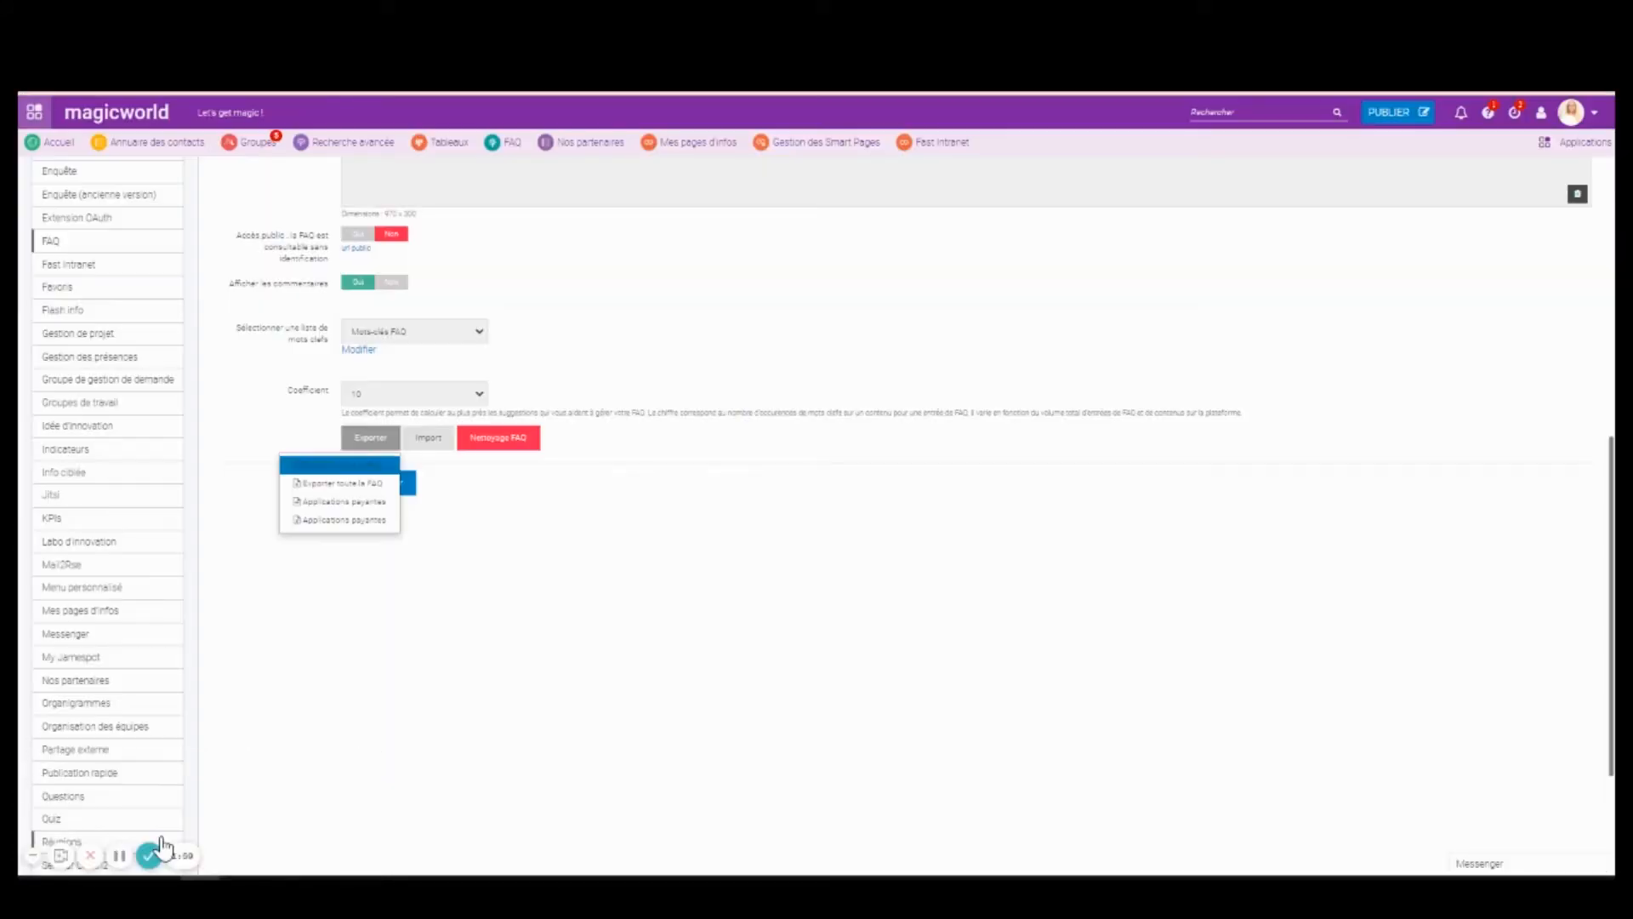
left_click(589, 636)
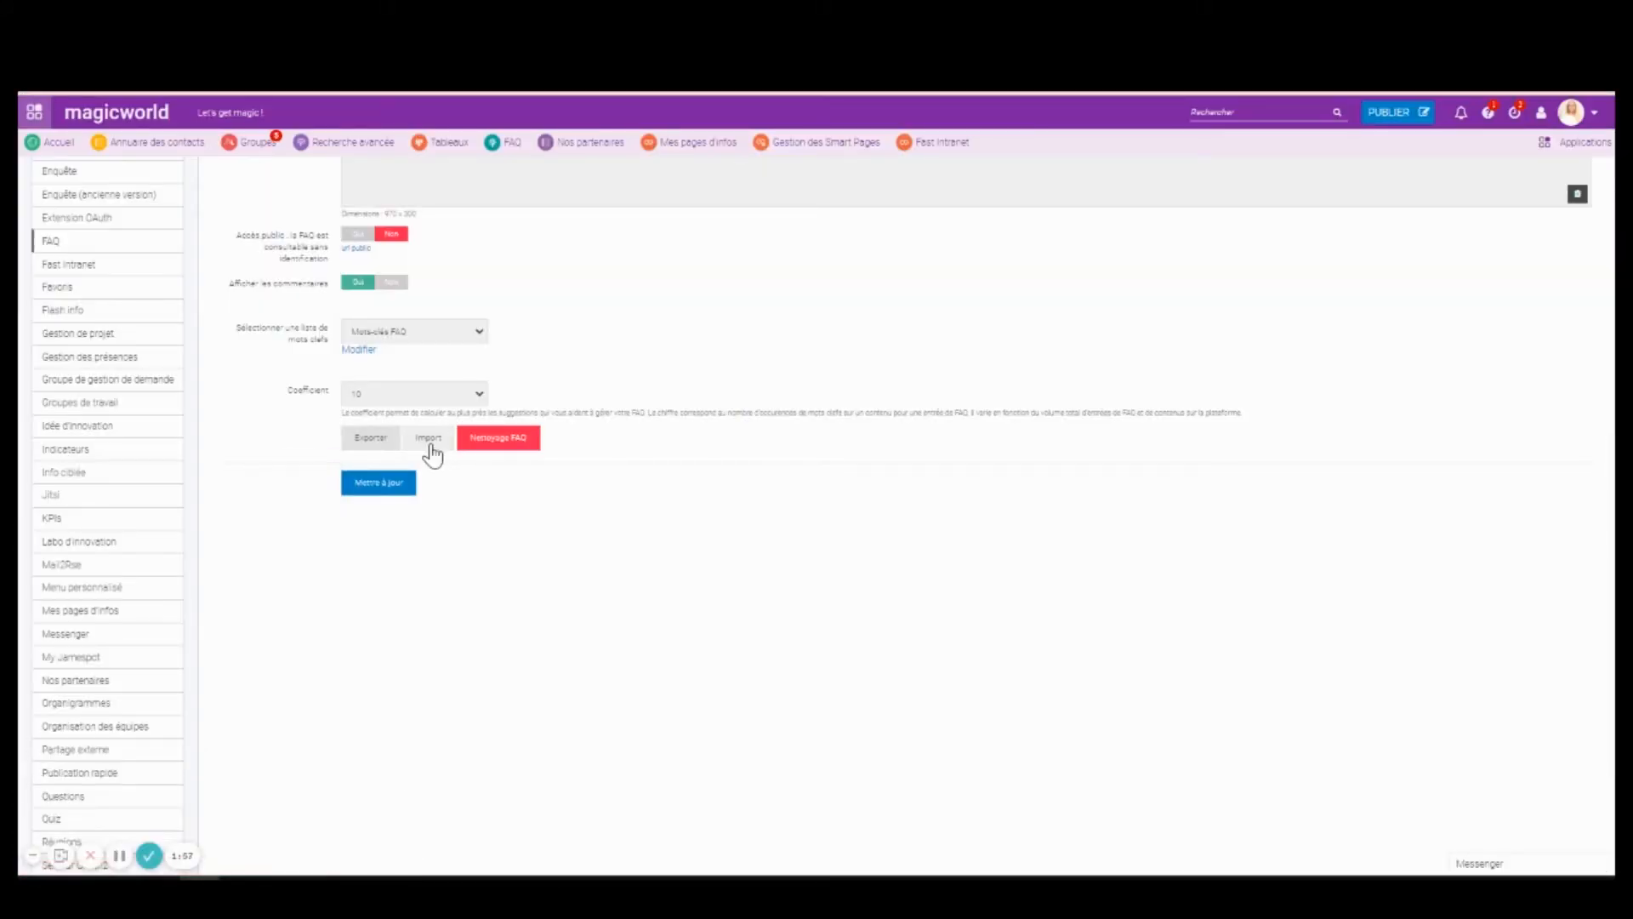
left_click(429, 438)
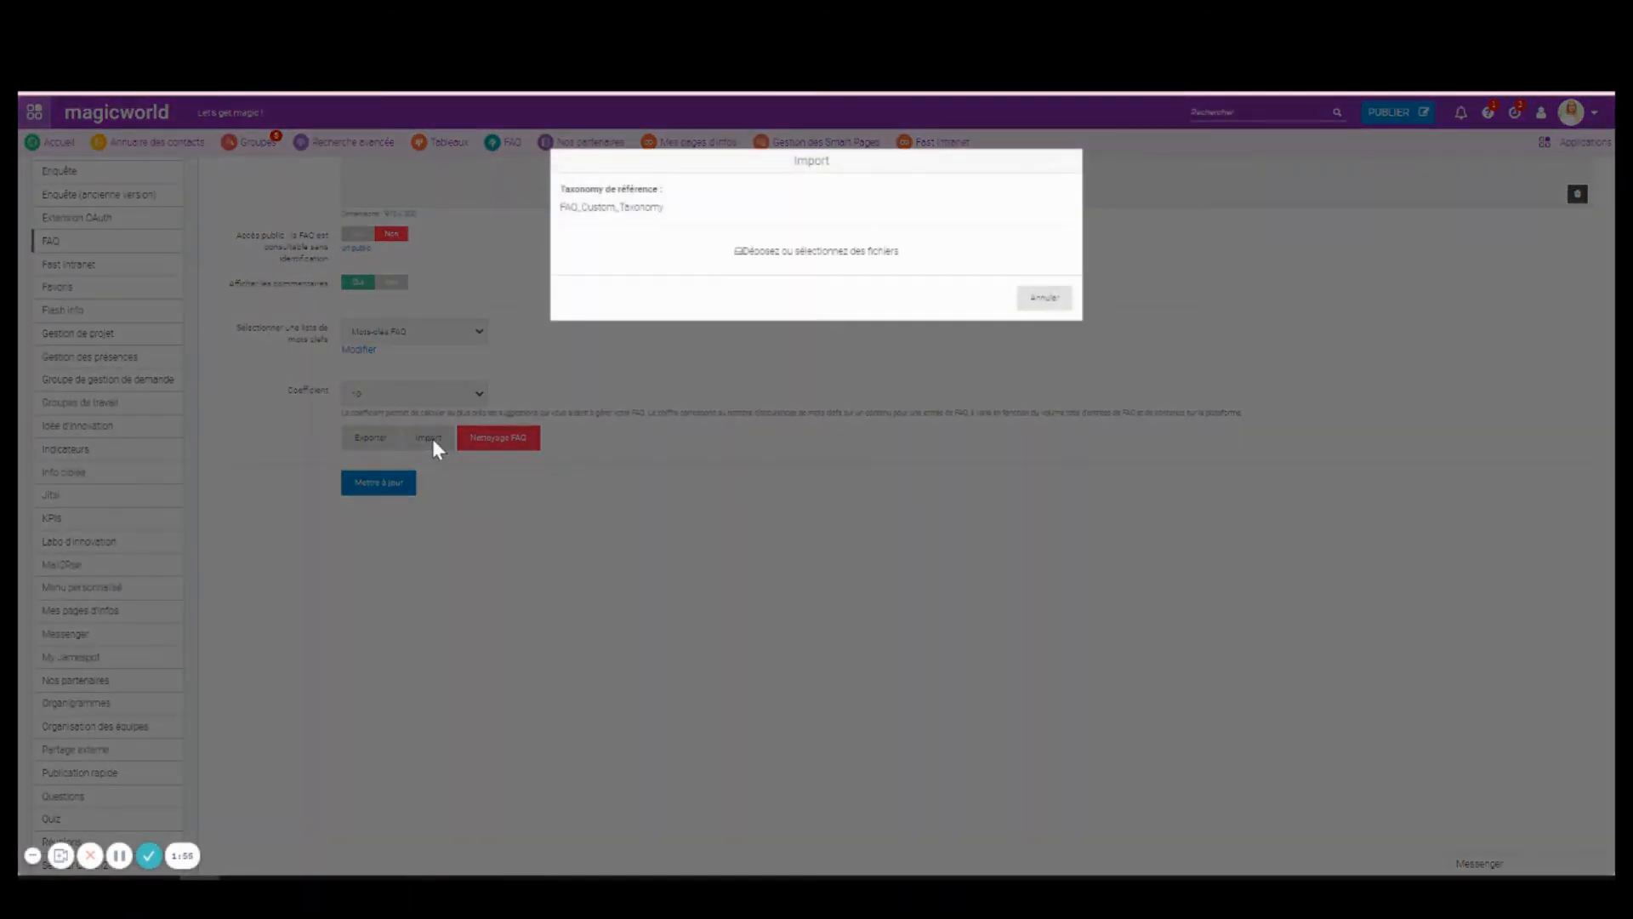
left_click(857, 268)
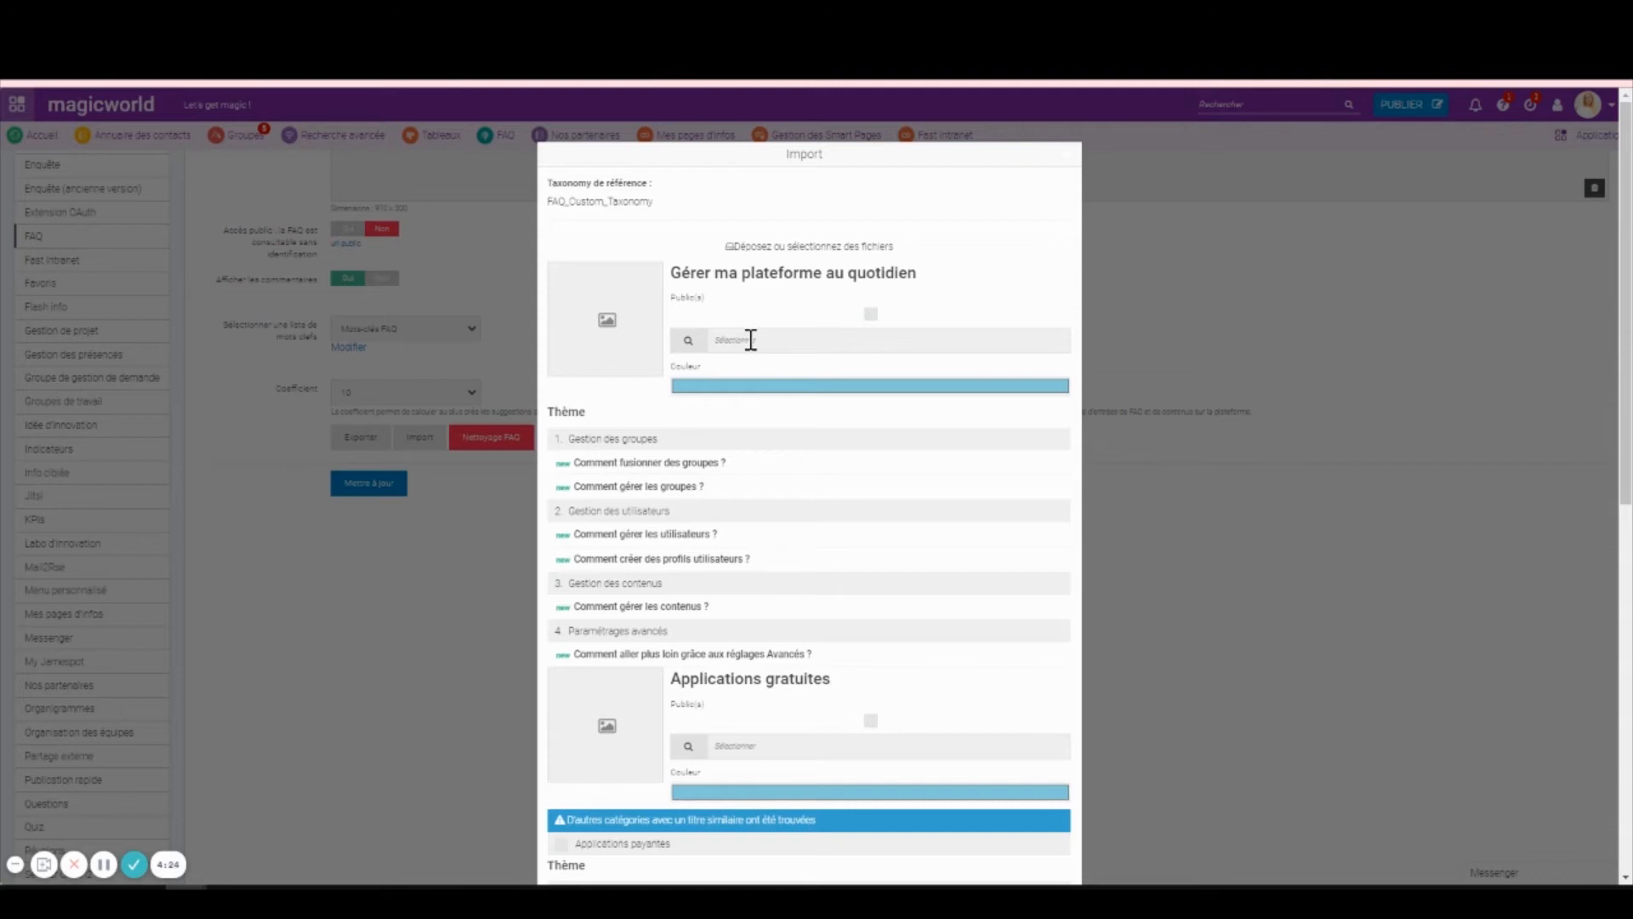
Examine the import preview's categories, themes and new entries, including the notices about existing categories with similar titles.
scroll(751, 339, "down", 5)
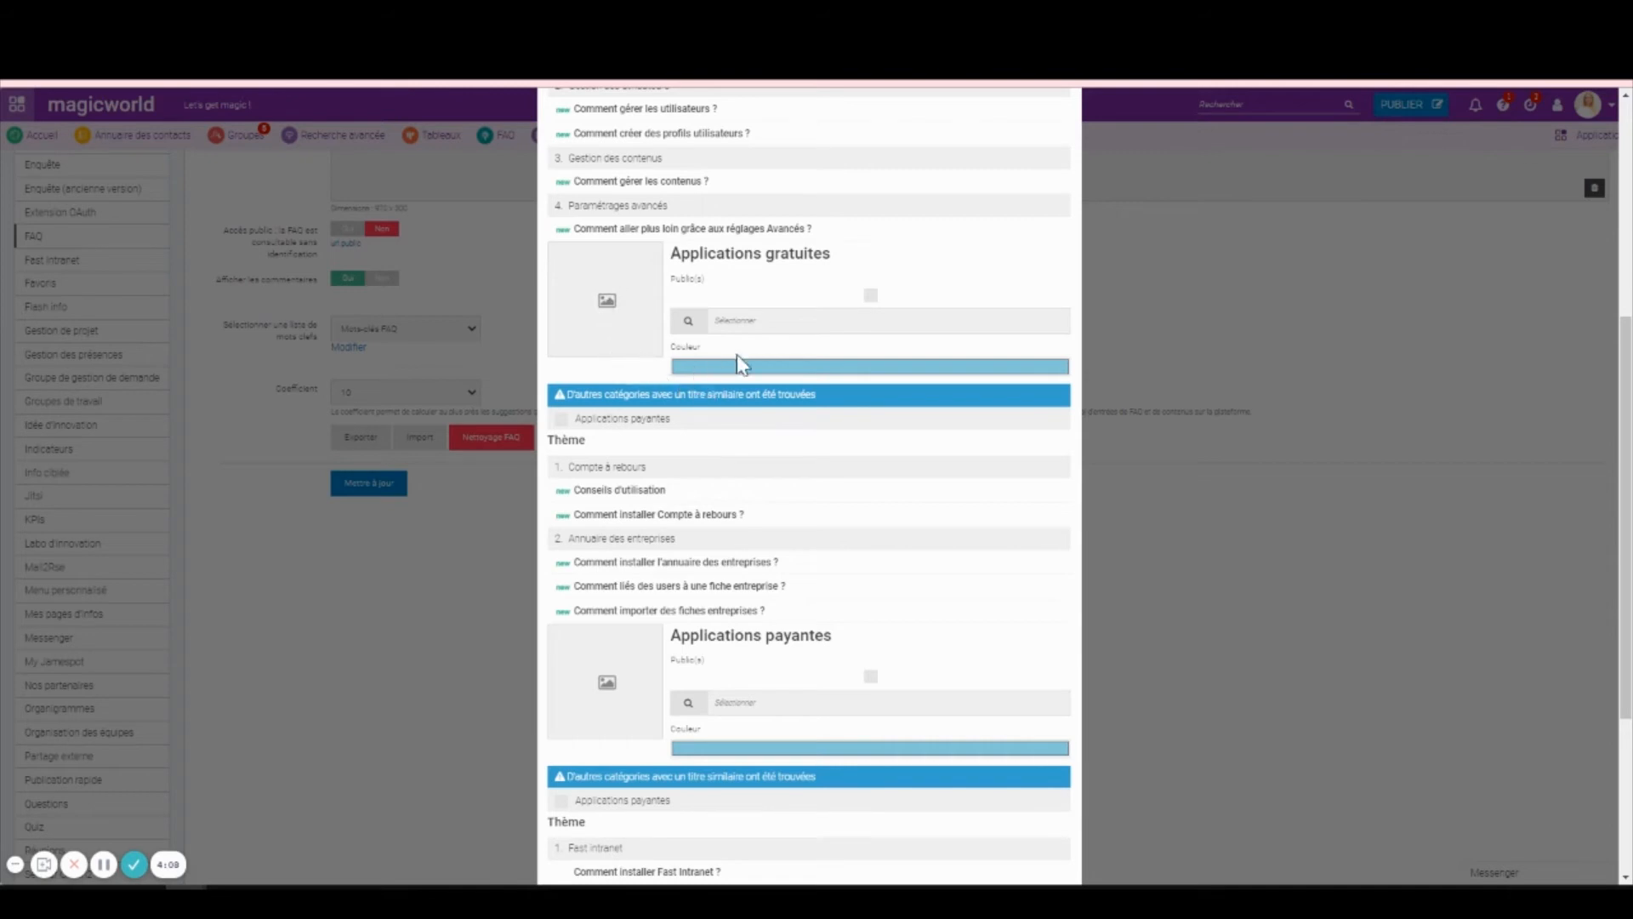
scroll(748, 315, "up", 5)
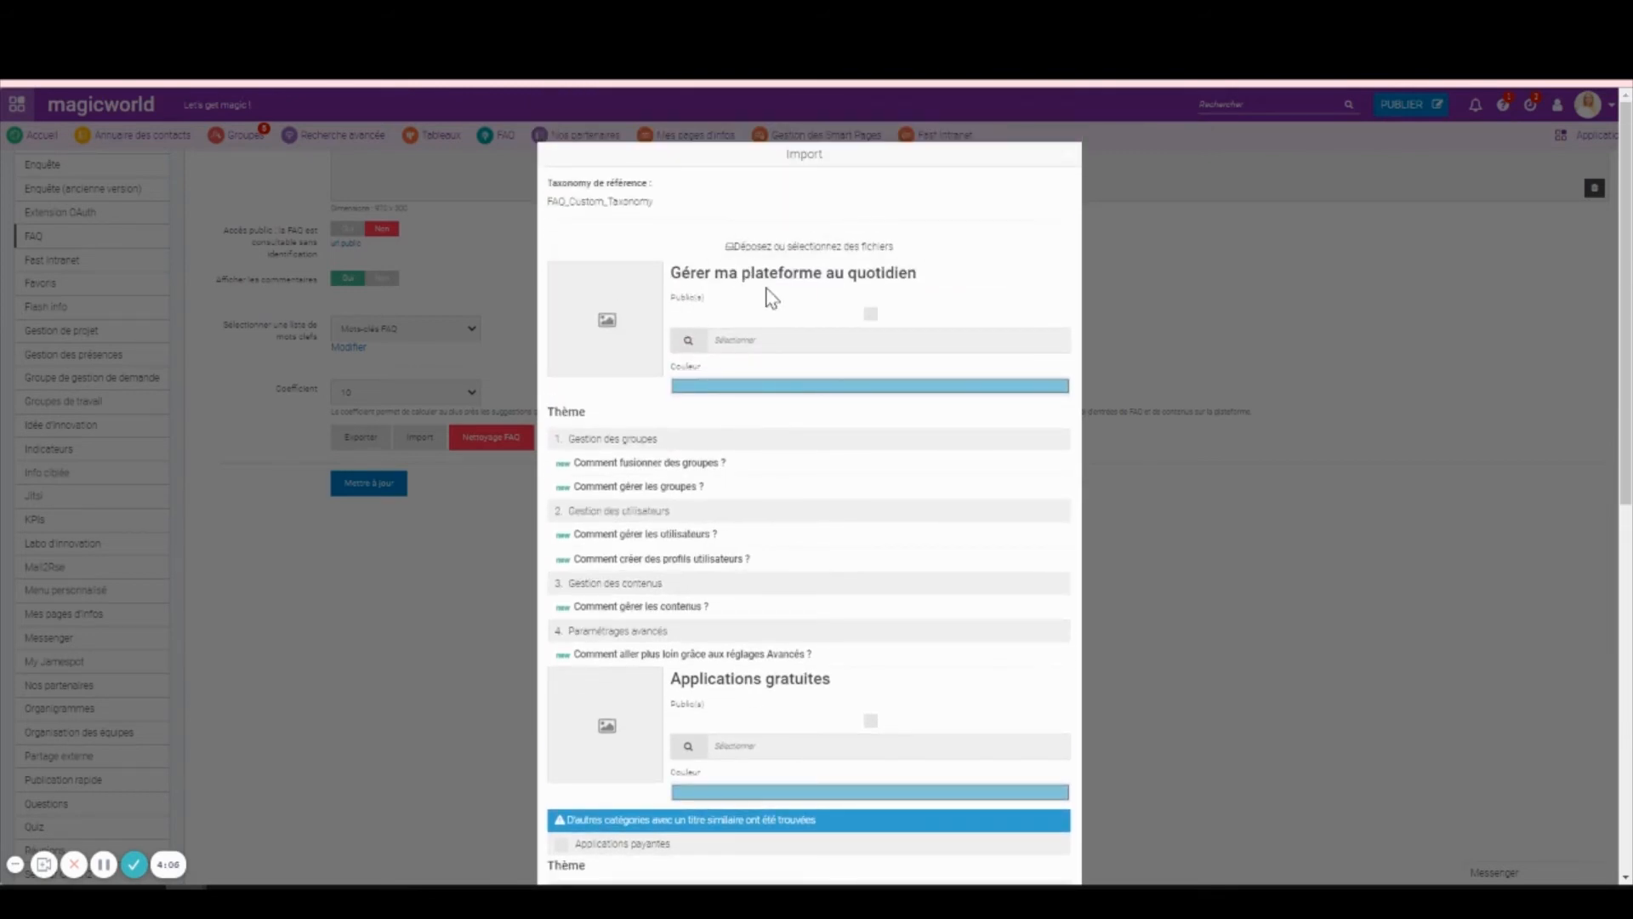
scroll(734, 340, "down", 4)
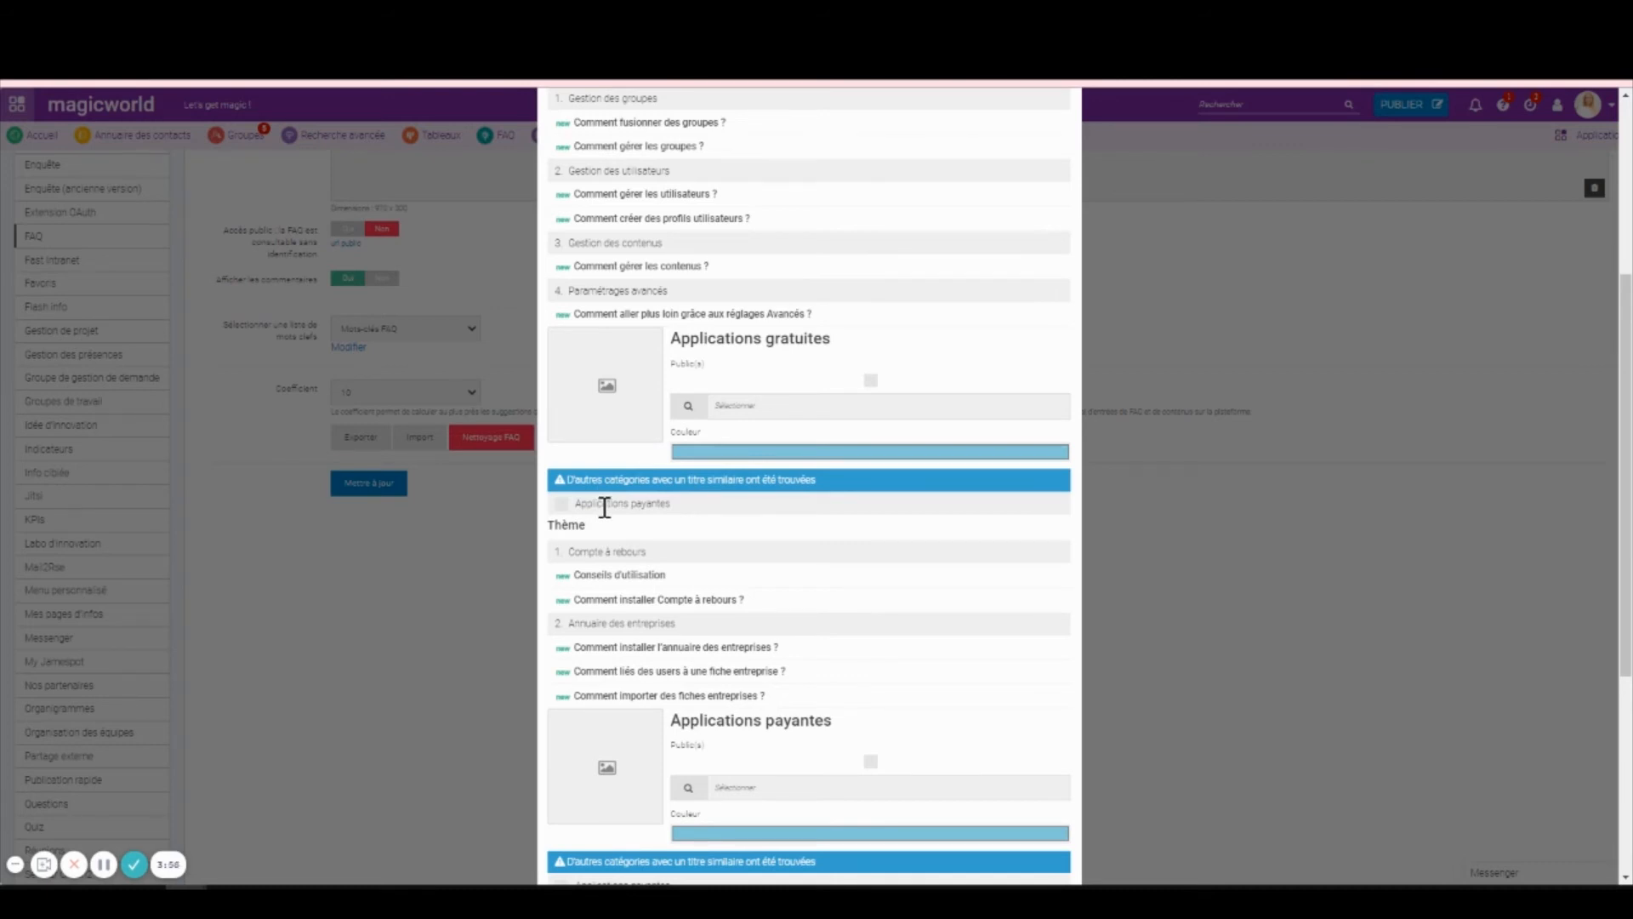
scroll(706, 361, "down", 1)
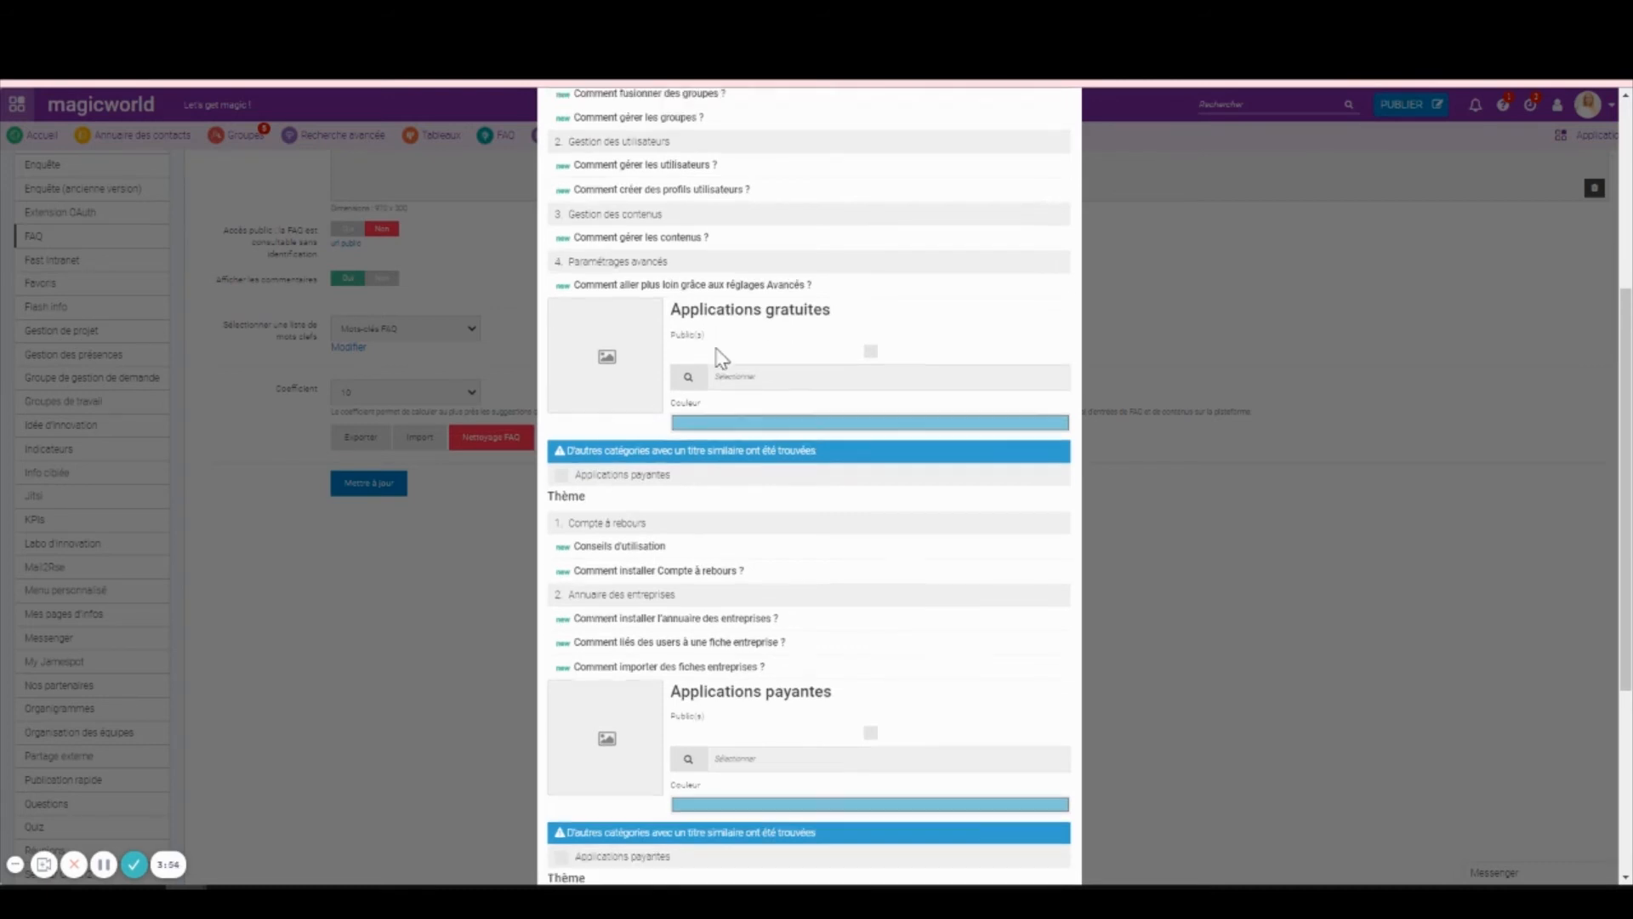
scroll(682, 559, "down", 2)
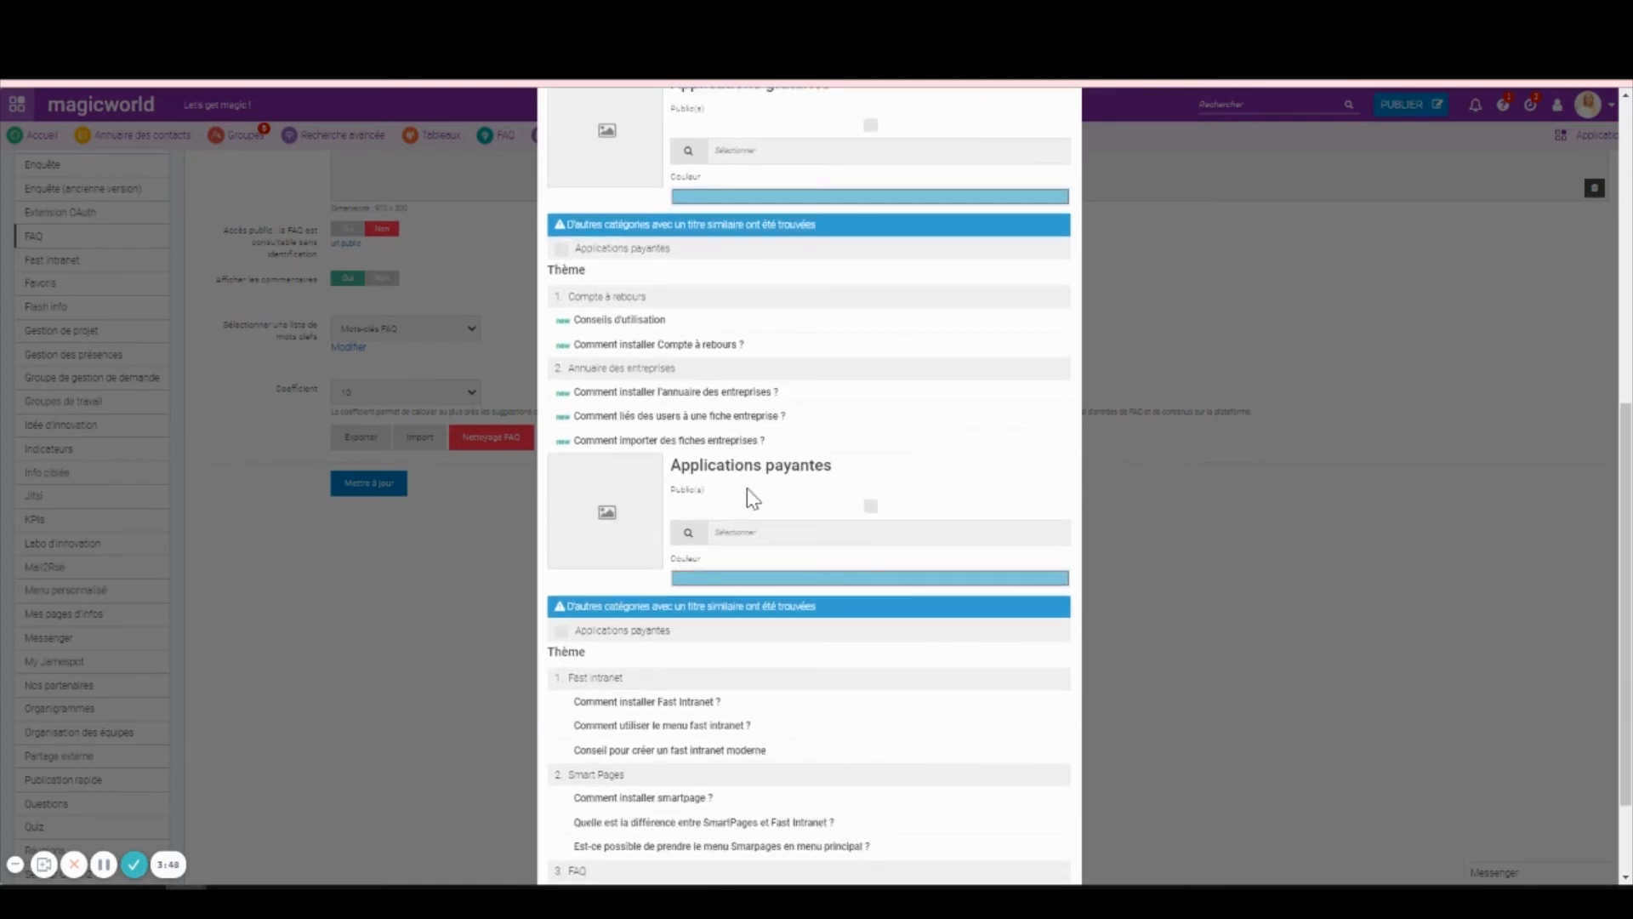
scroll(777, 478, "down", 1)
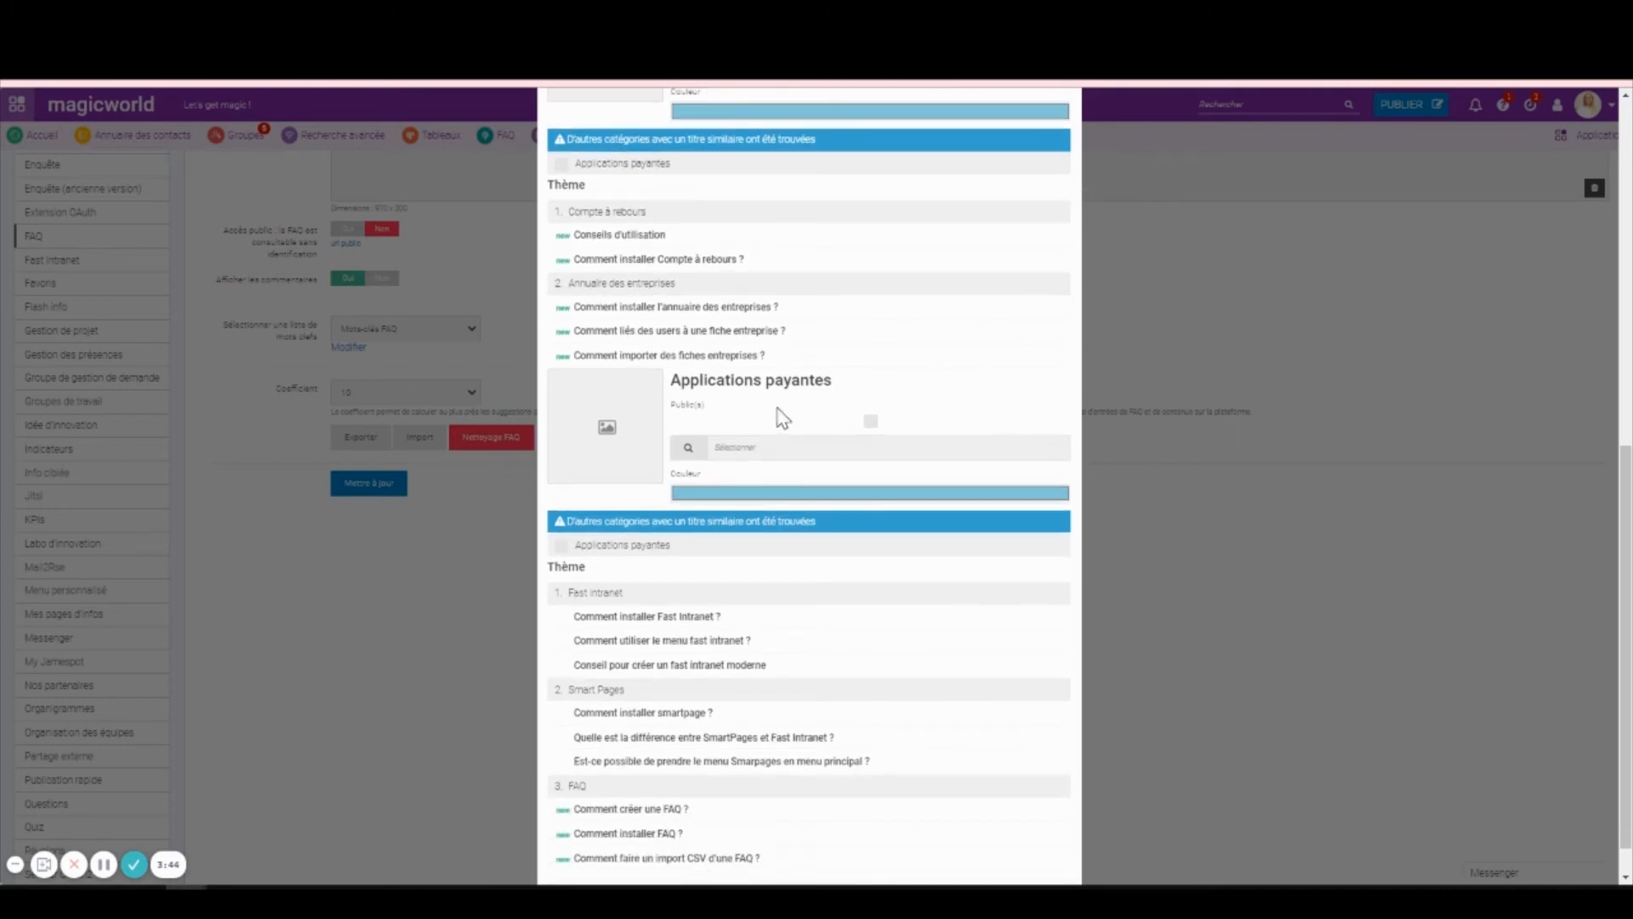
scroll(768, 527, "down", 1)
scroll(767, 527, "down", 1)
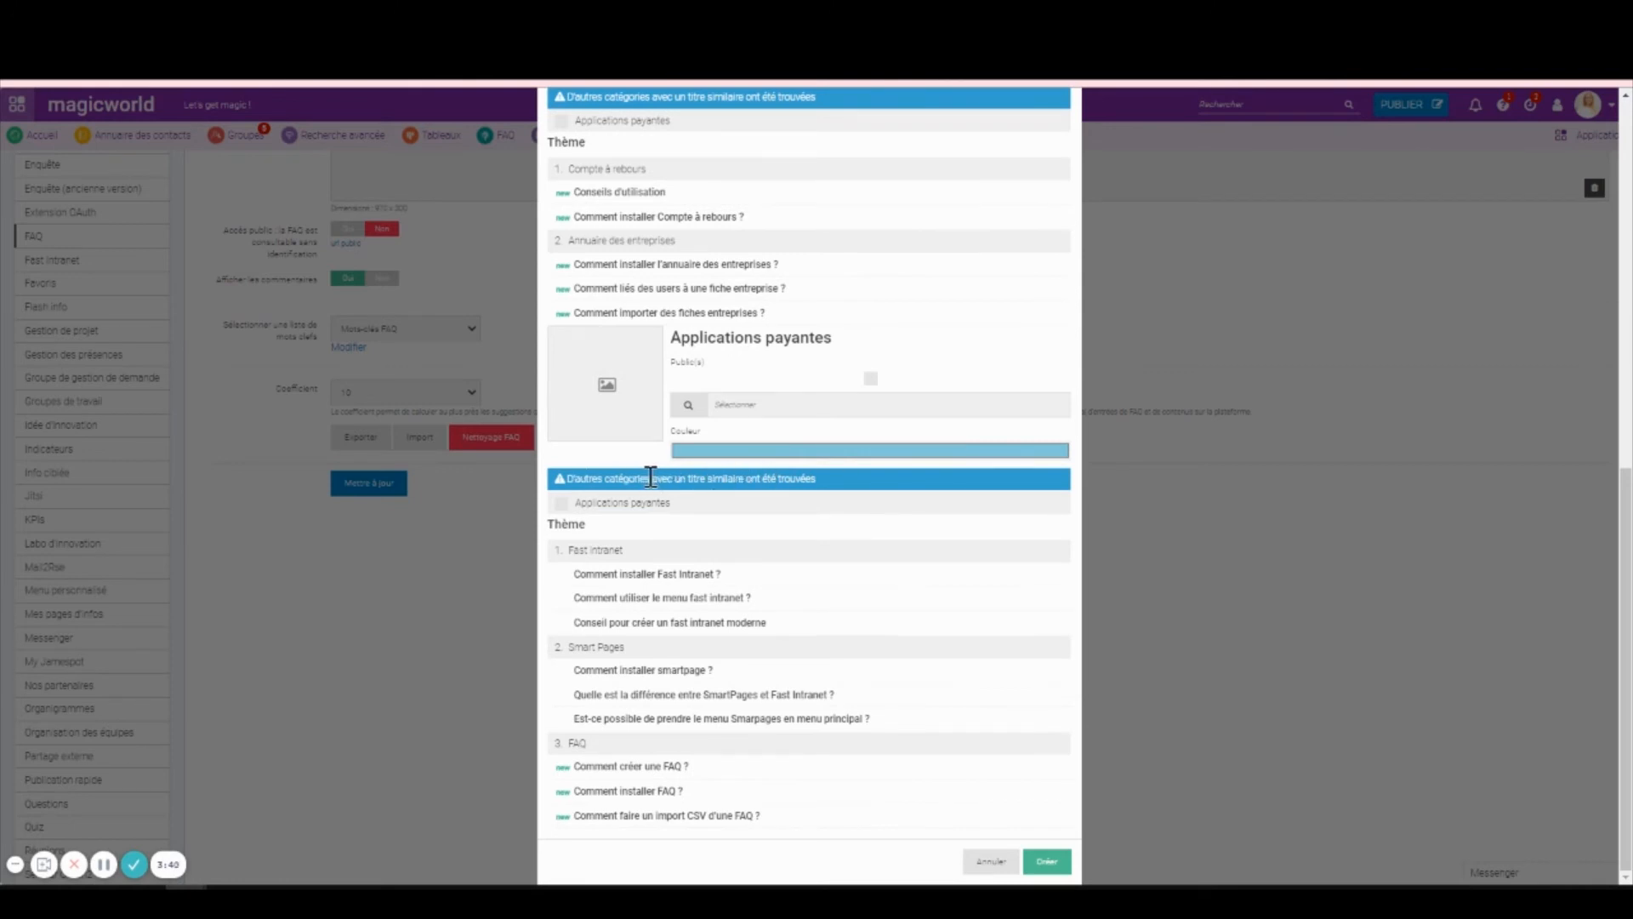
Import the FAQ entries with Applications payantes matched to the existing category of that name, and update the FAQ settings.
left_click(561, 504)
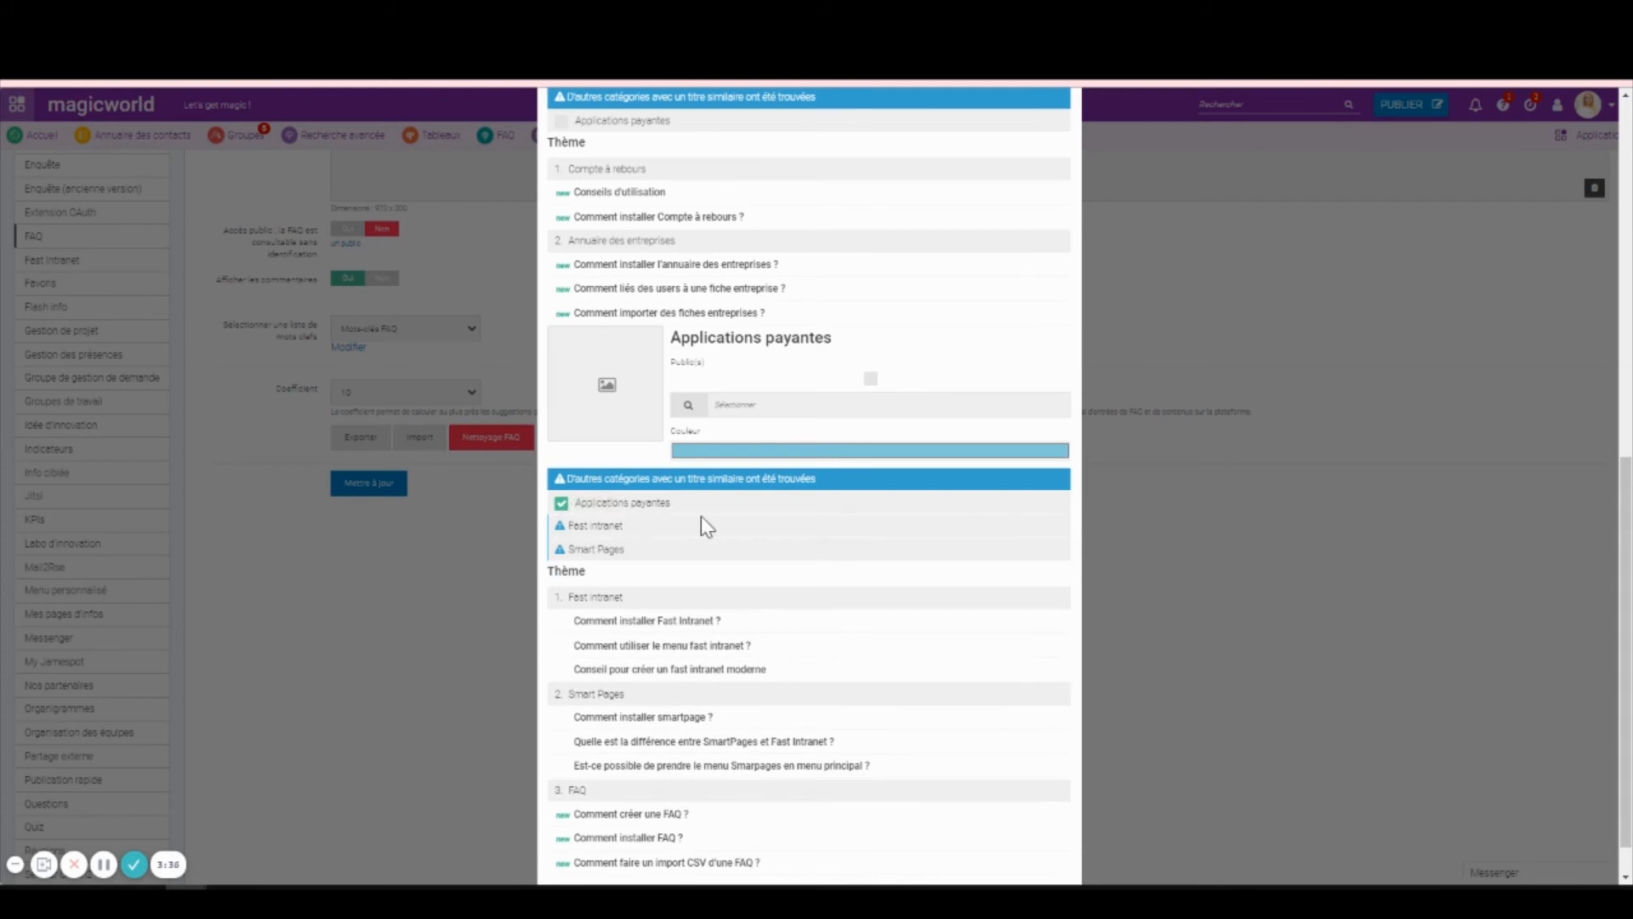
scroll(725, 498, "down", 1)
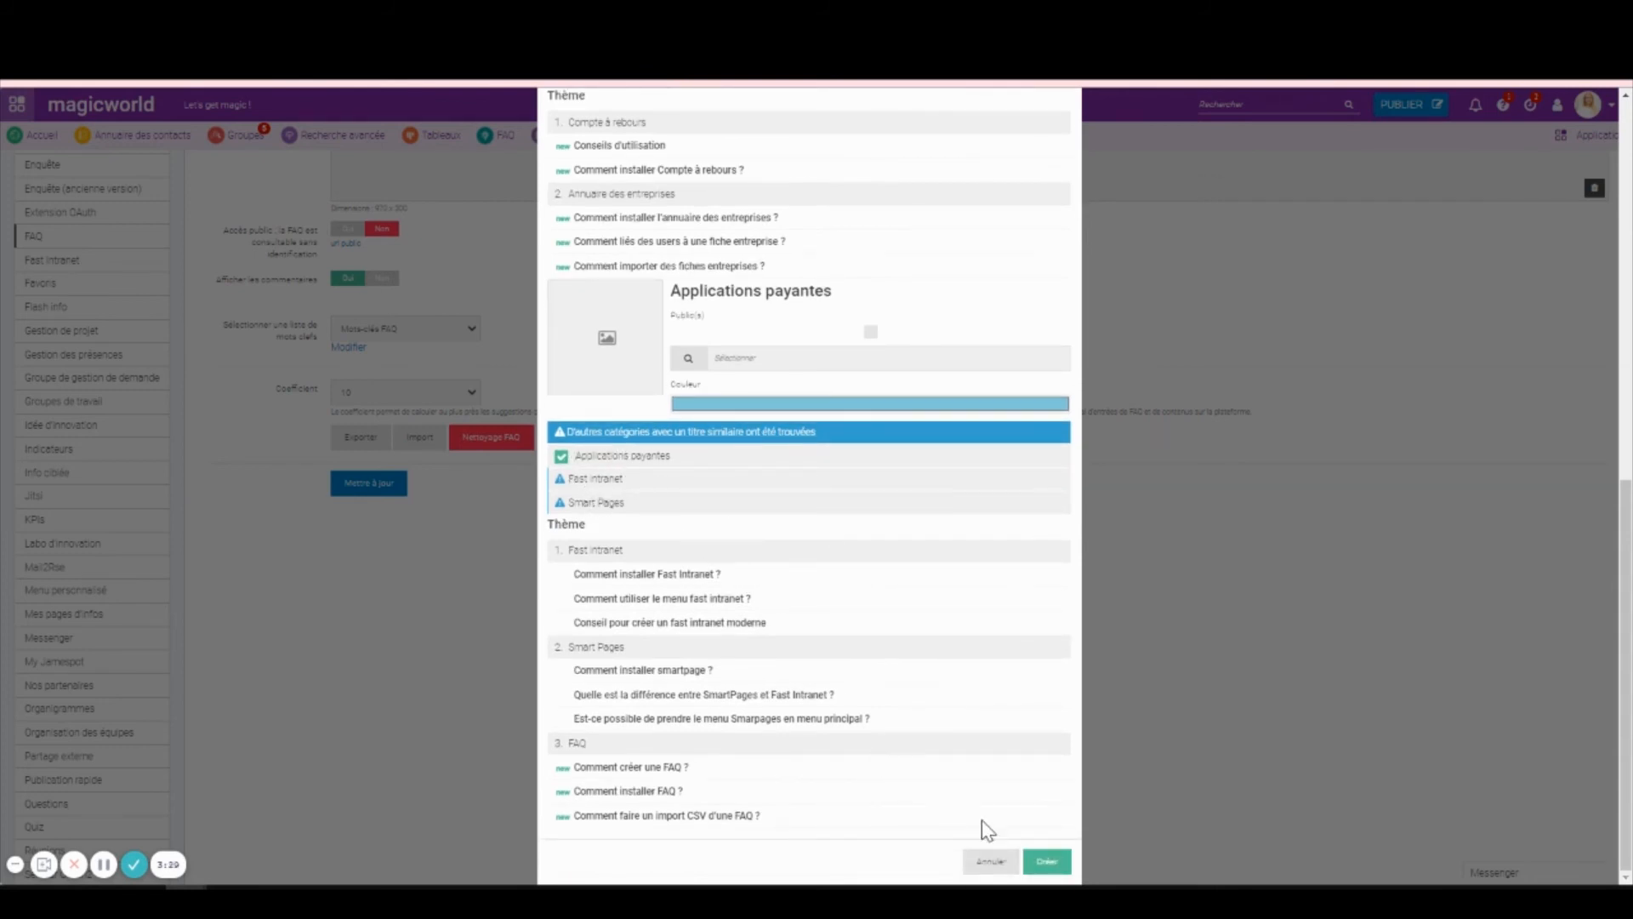
left_click(1046, 862)
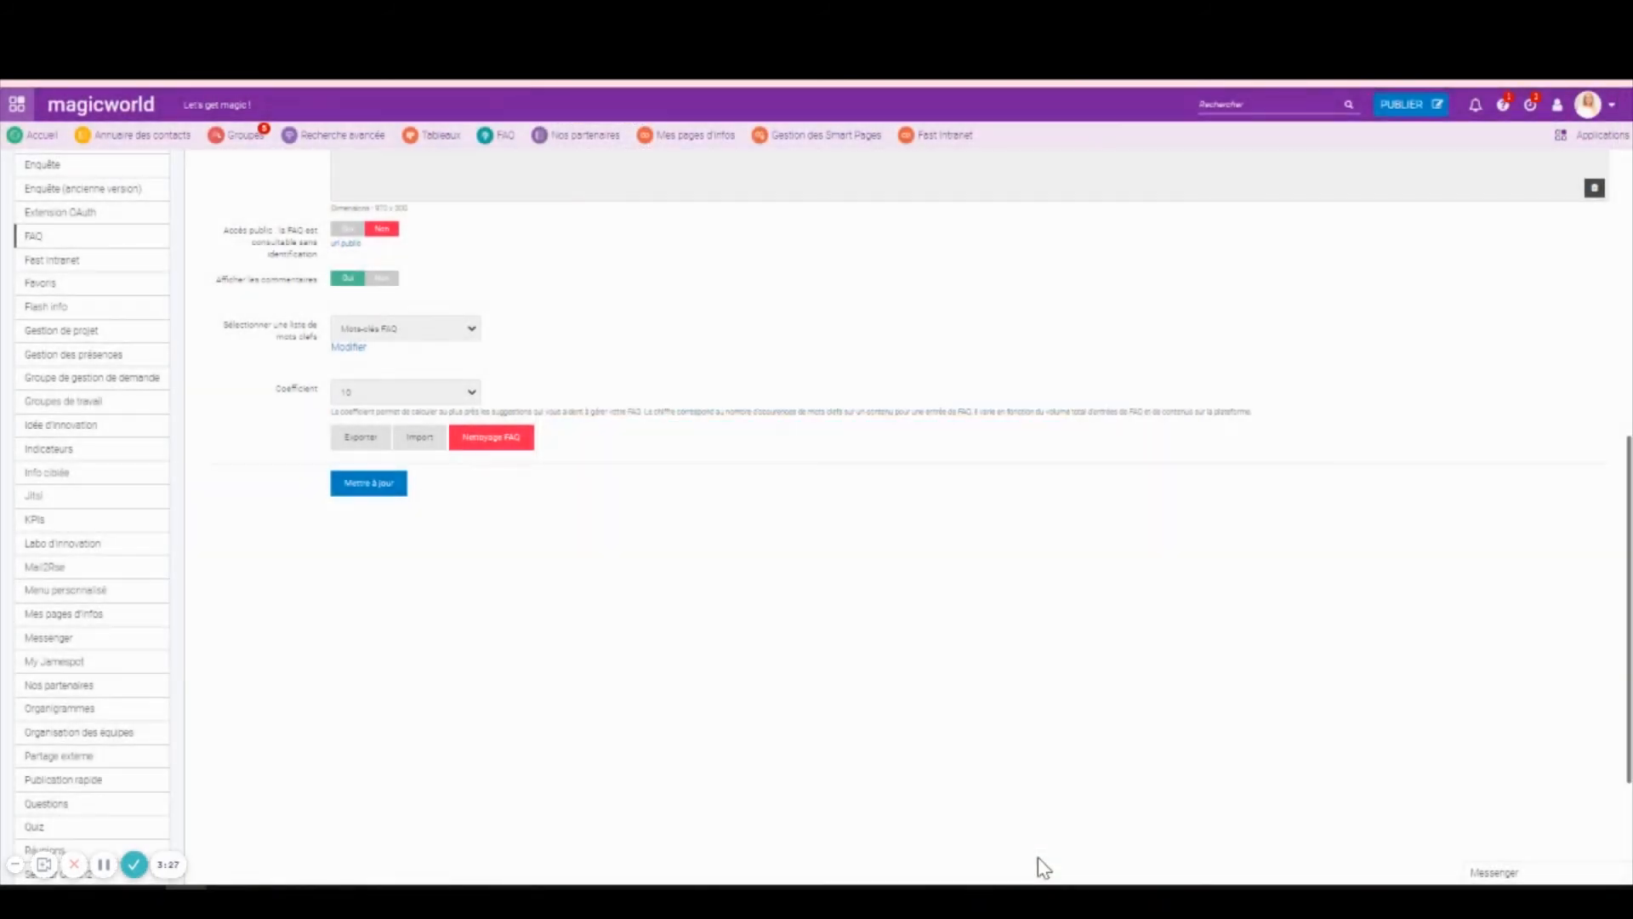
left_click(380, 495)
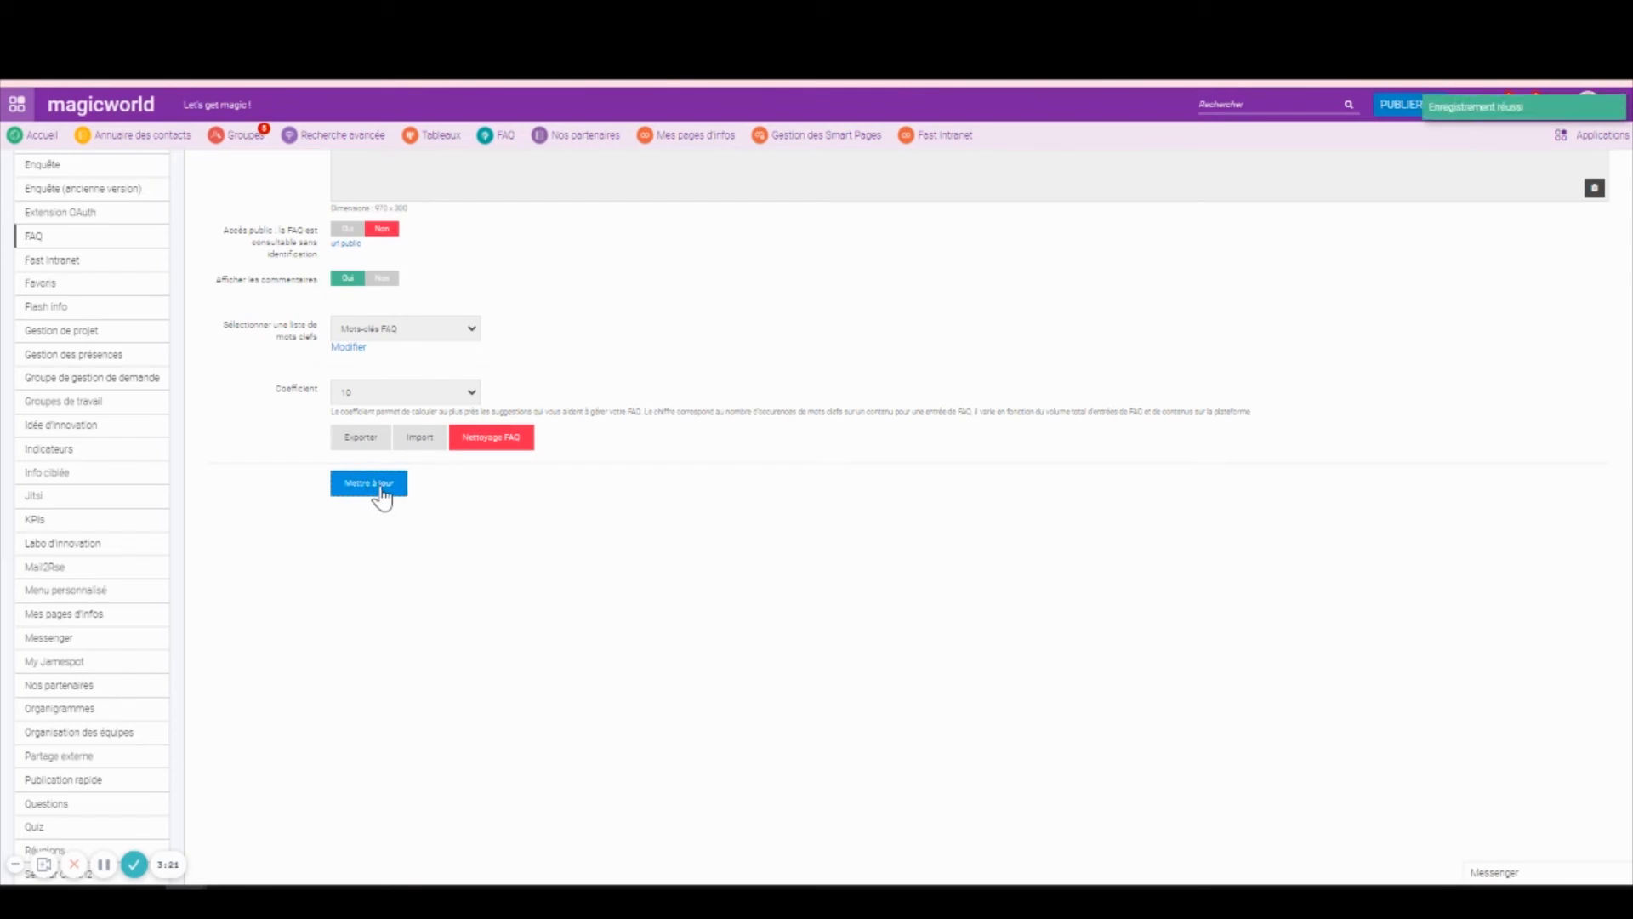
Examine the themes and questions in the FAQ categories Applications payantes, Gérer ma plateforme au quotidien and Applications gratuites.
left_click(504, 140)
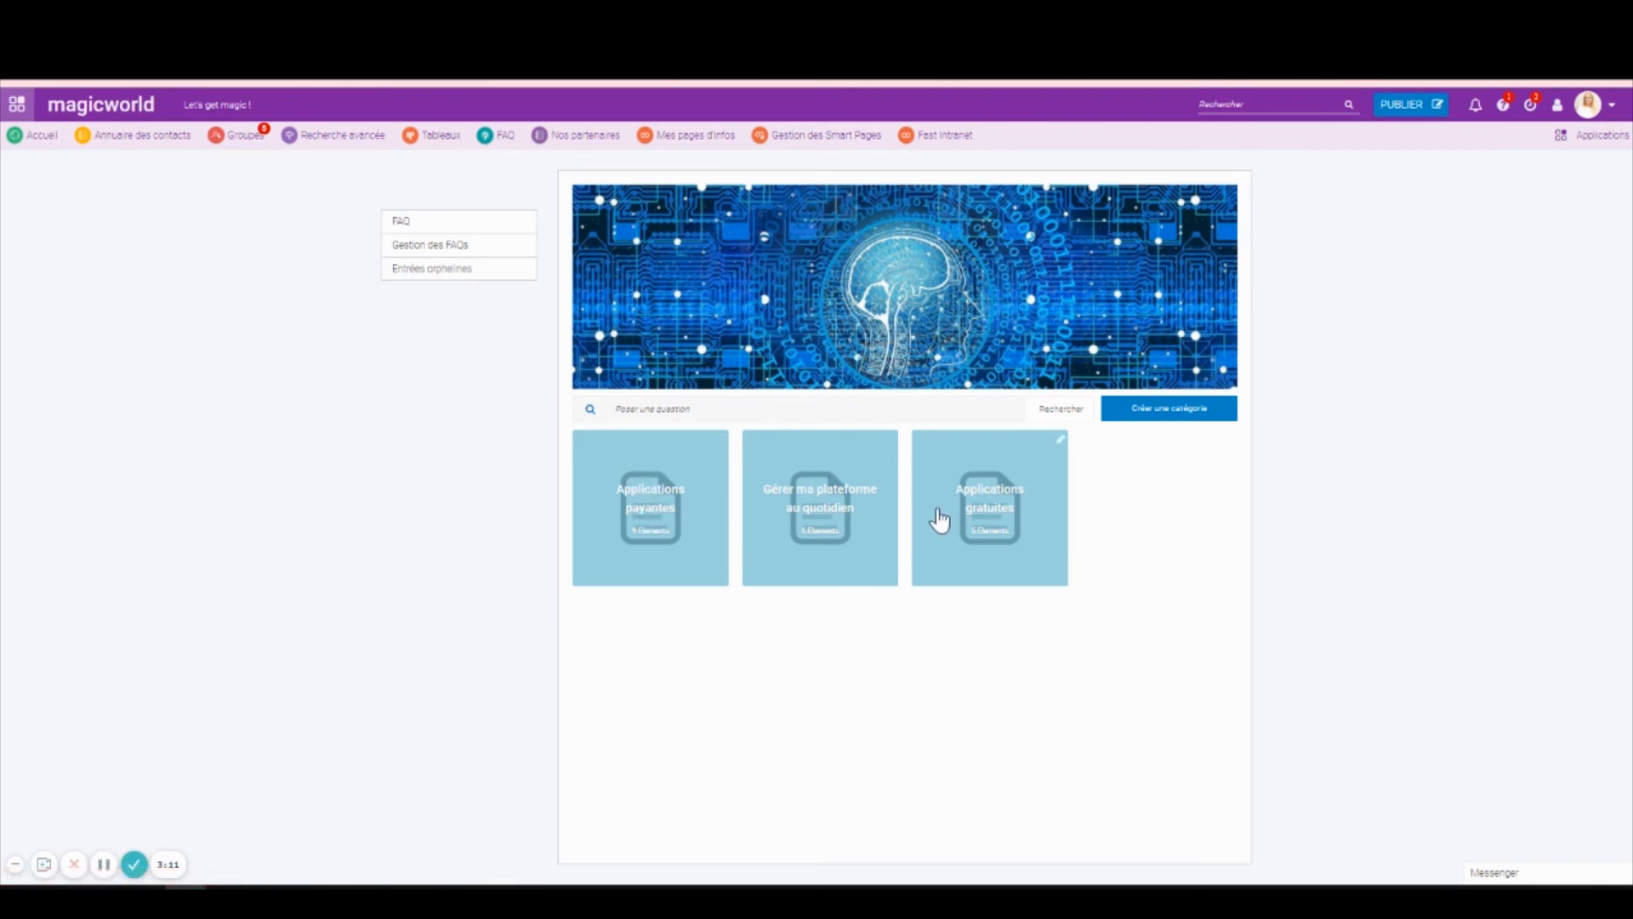
left_click(663, 508)
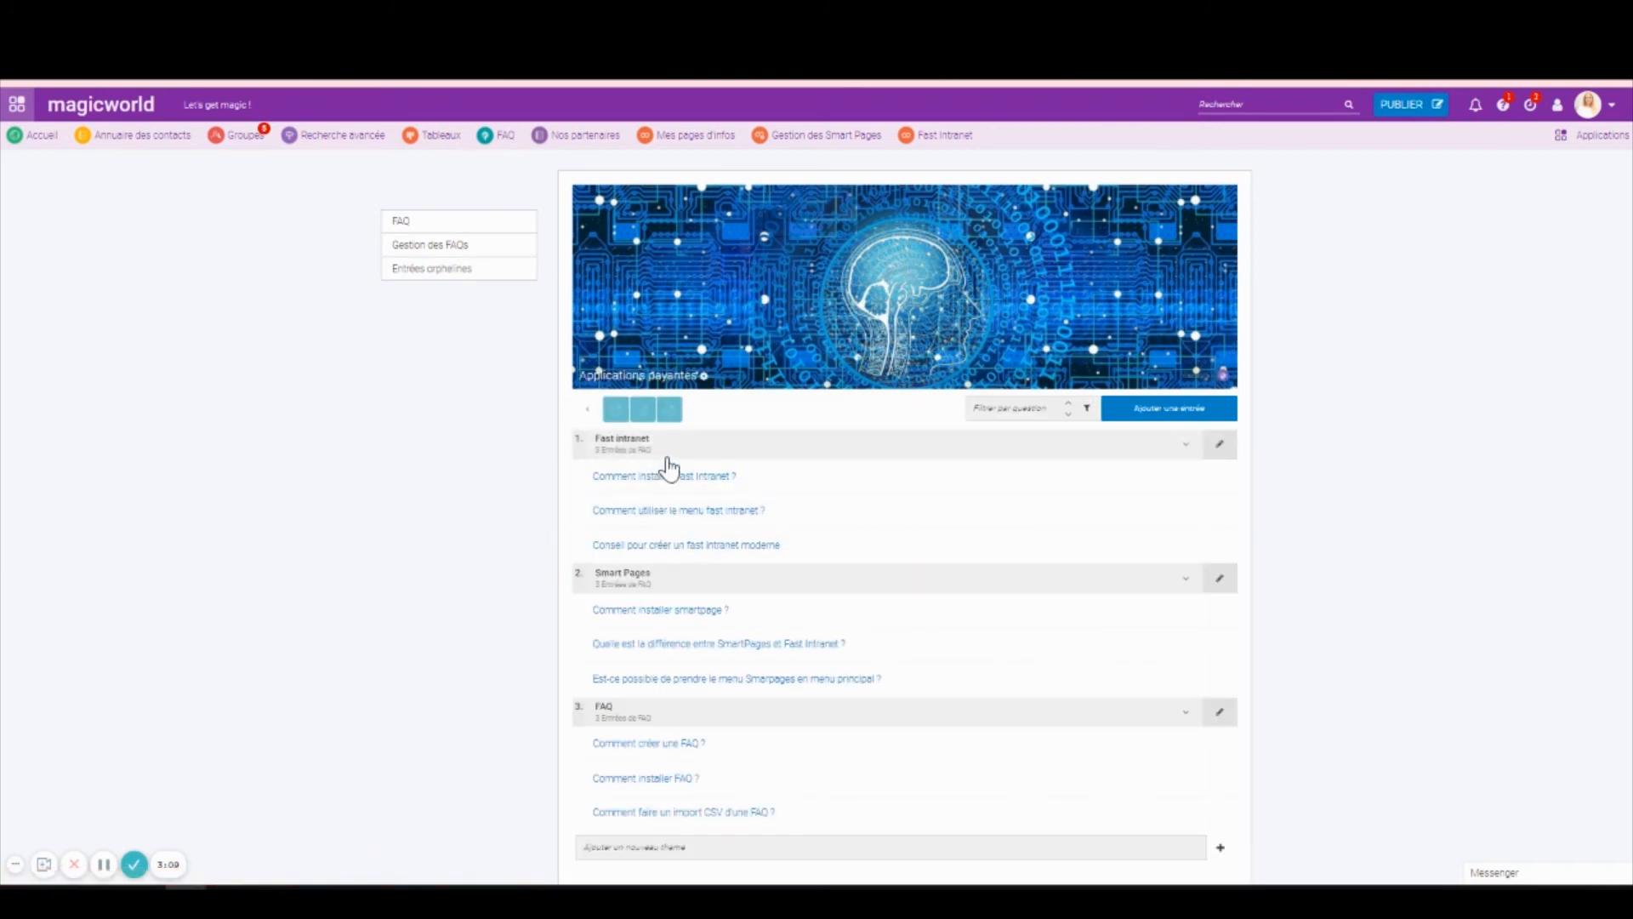
scroll(665, 476, "down", 1)
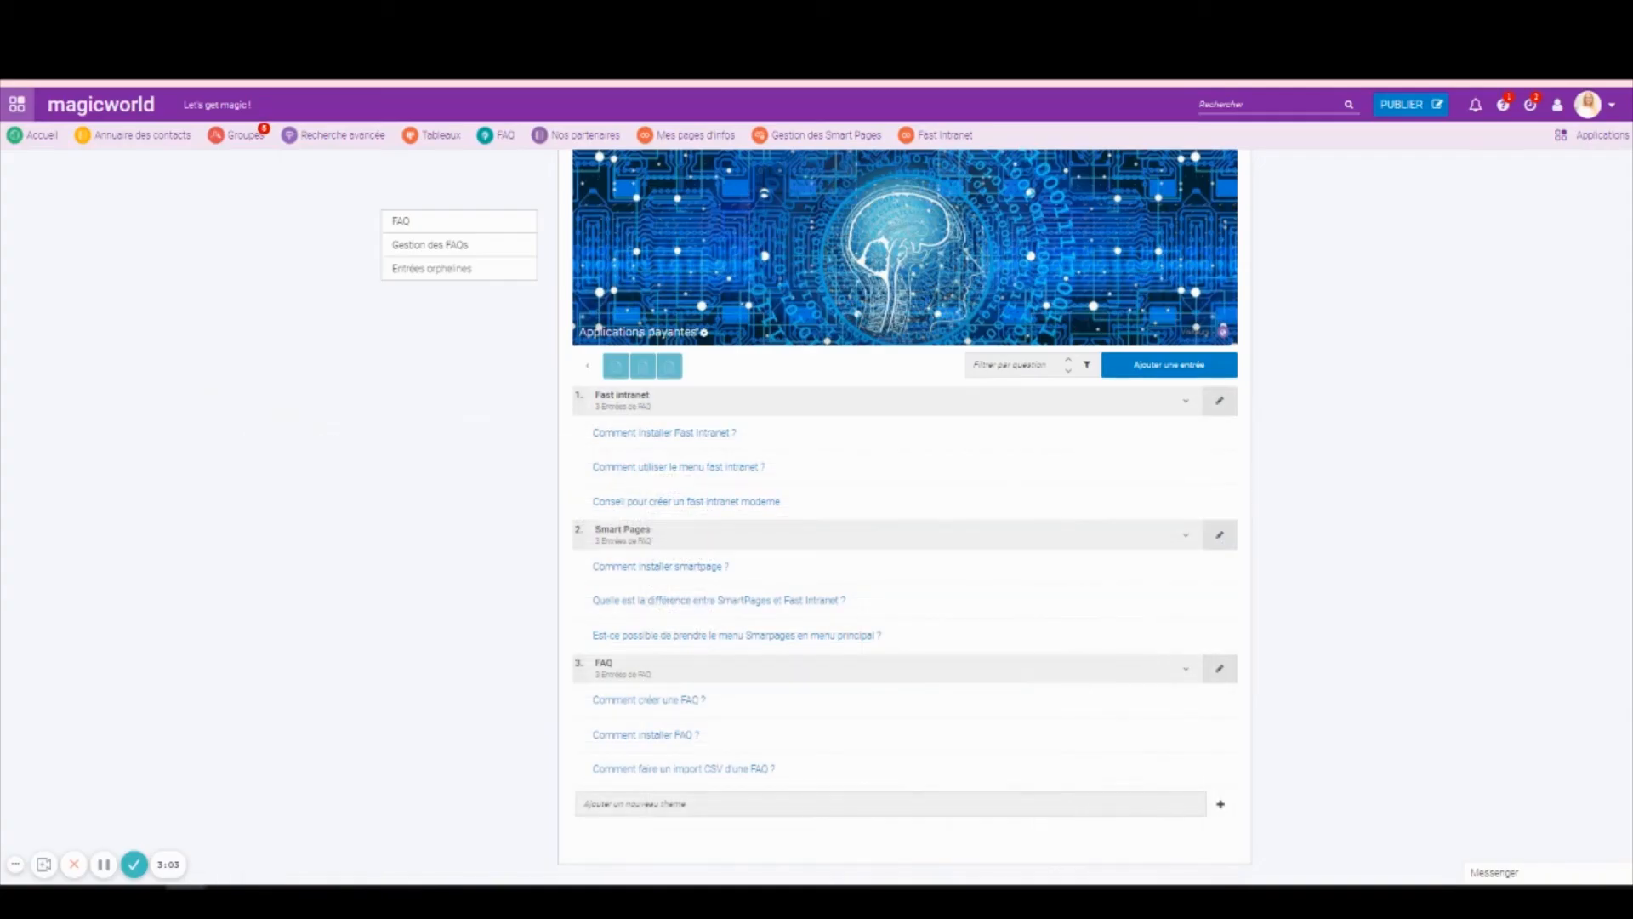
left_click(595, 365)
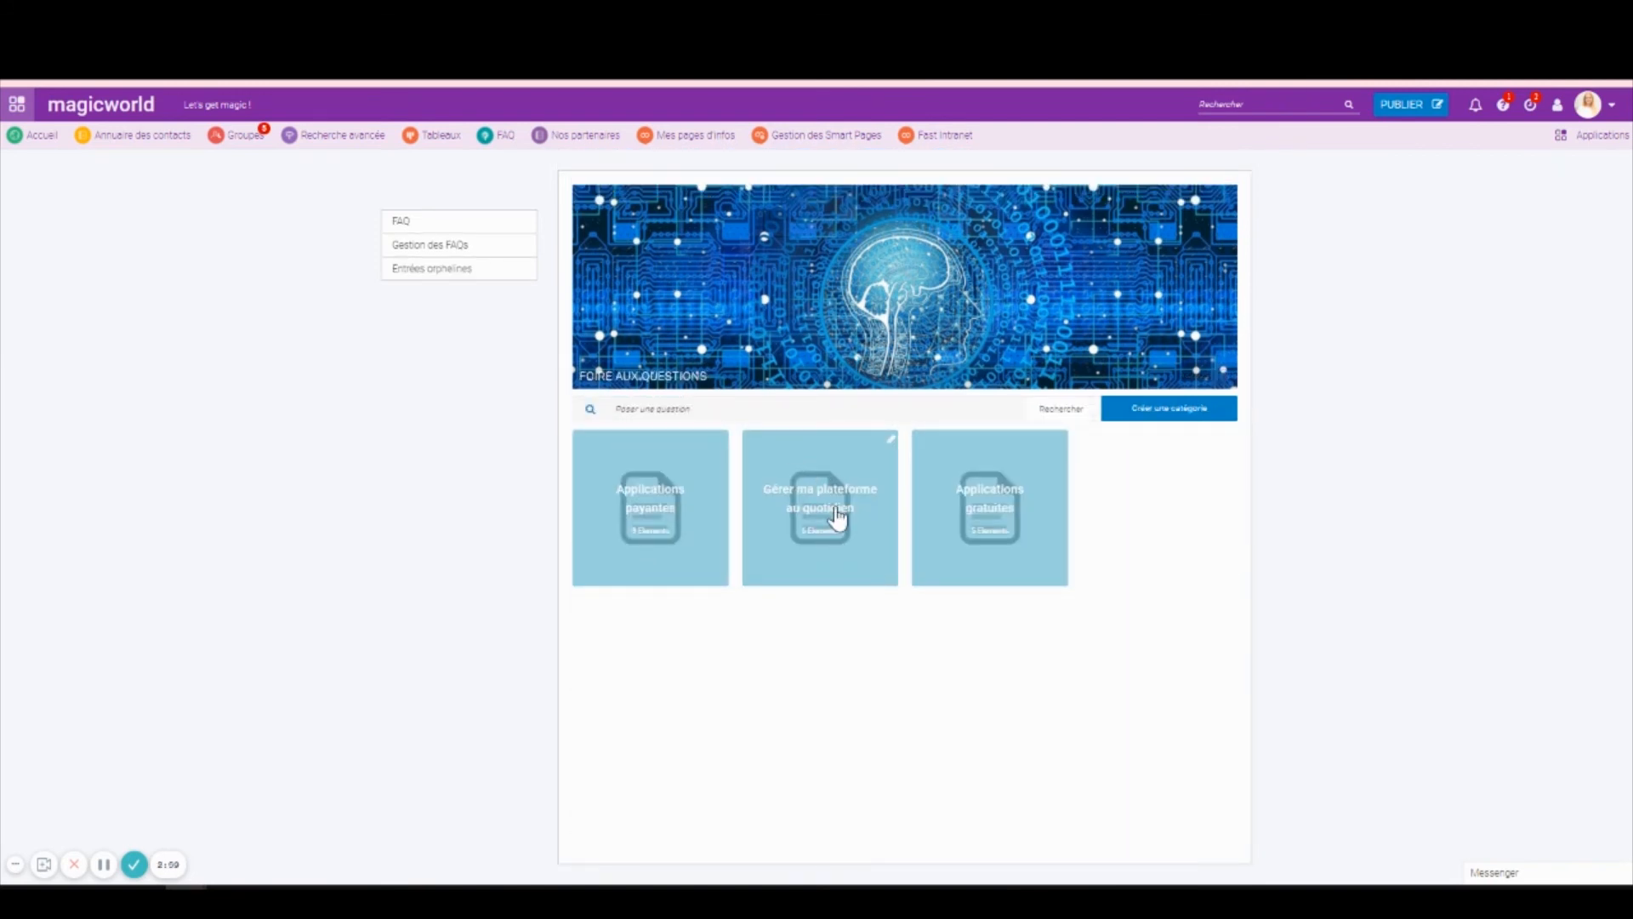
left_click(837, 516)
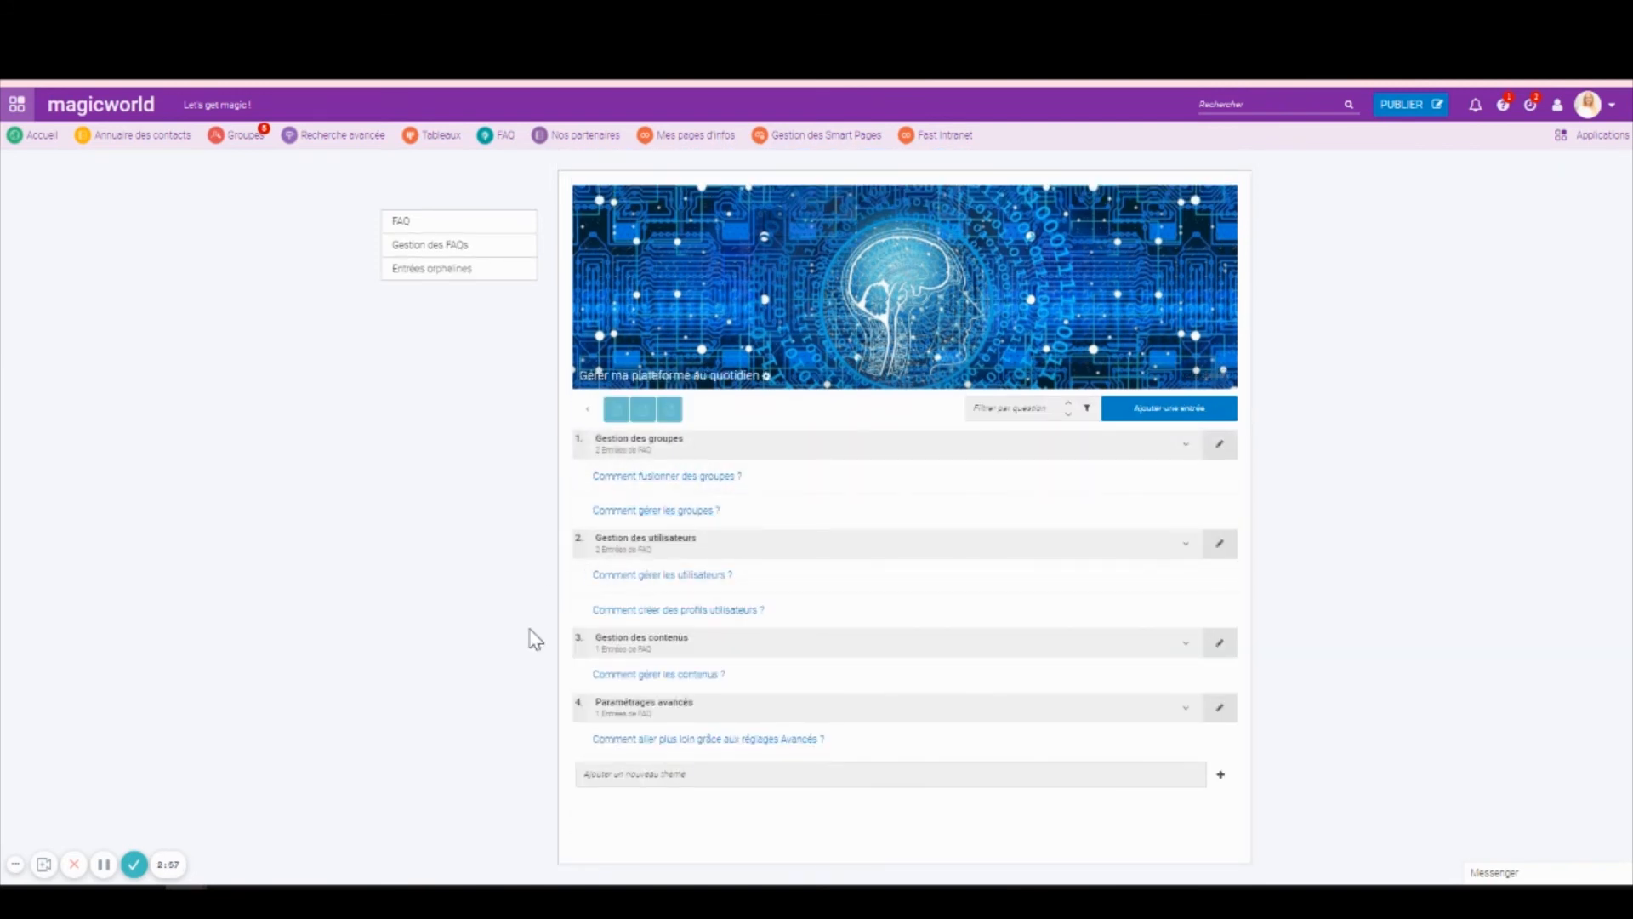
left_click(586, 419)
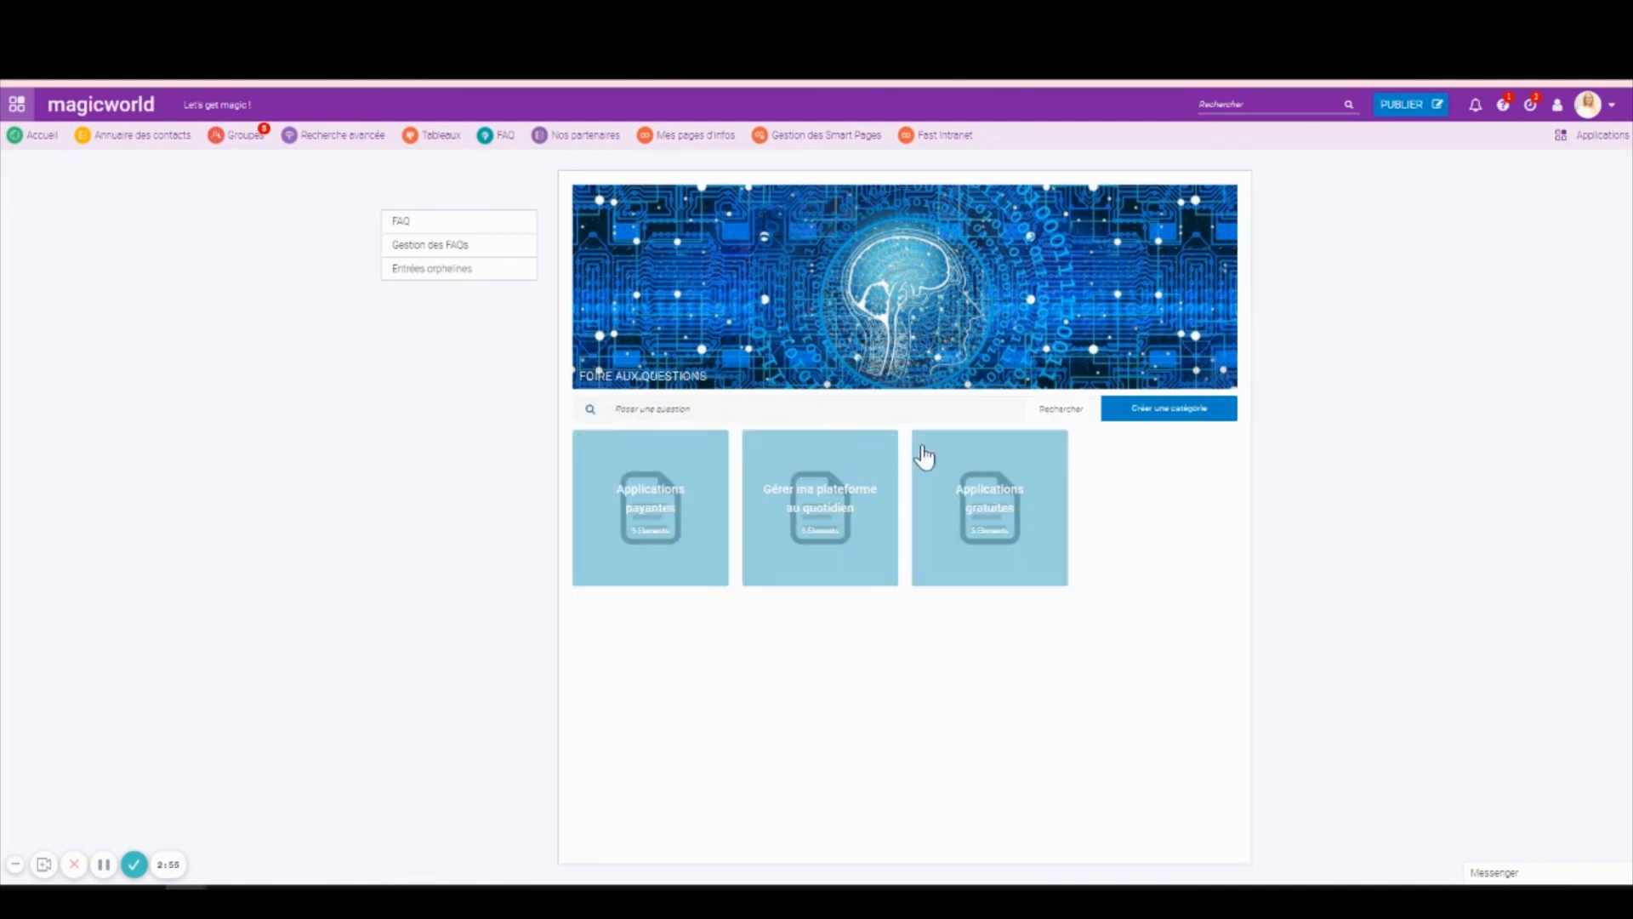
left_click(991, 473)
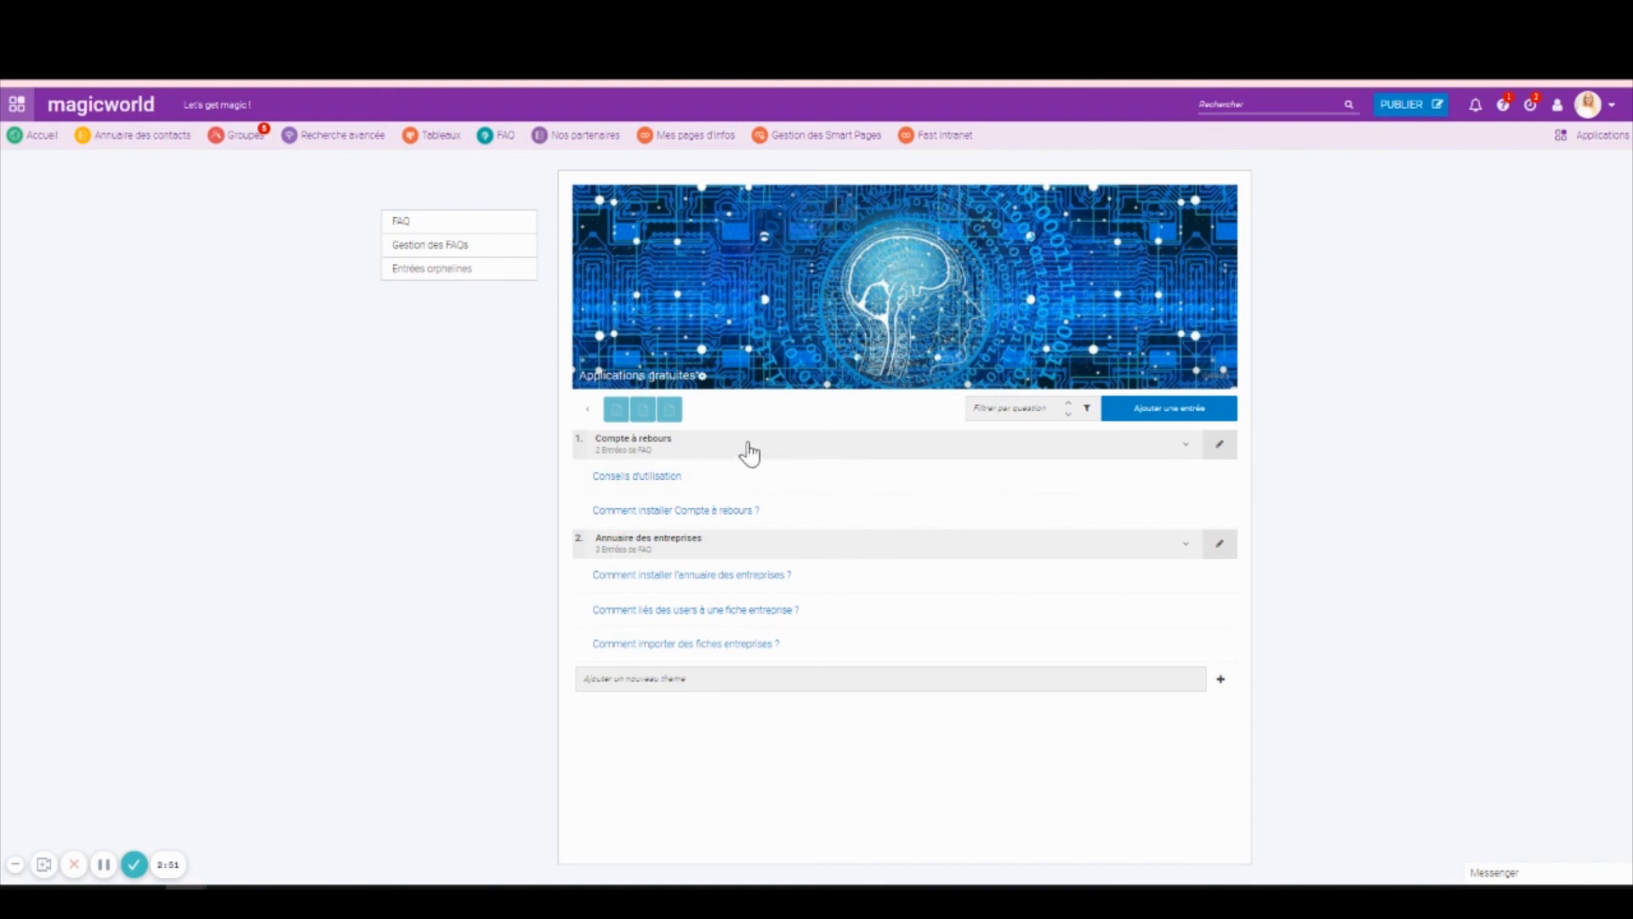
left_click(583, 412)
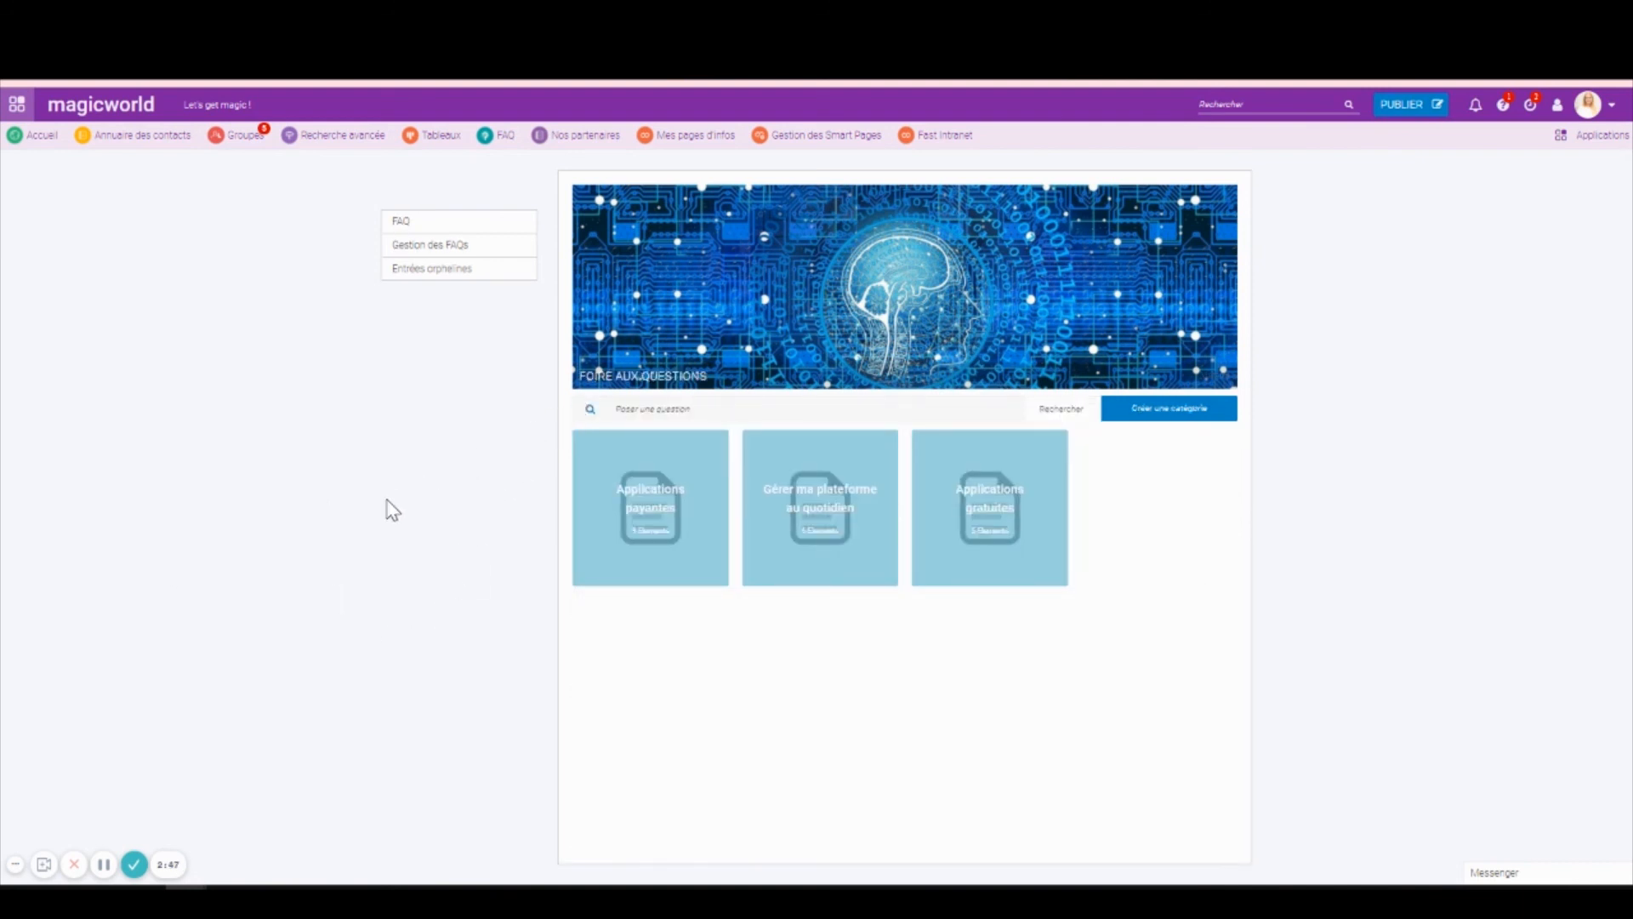